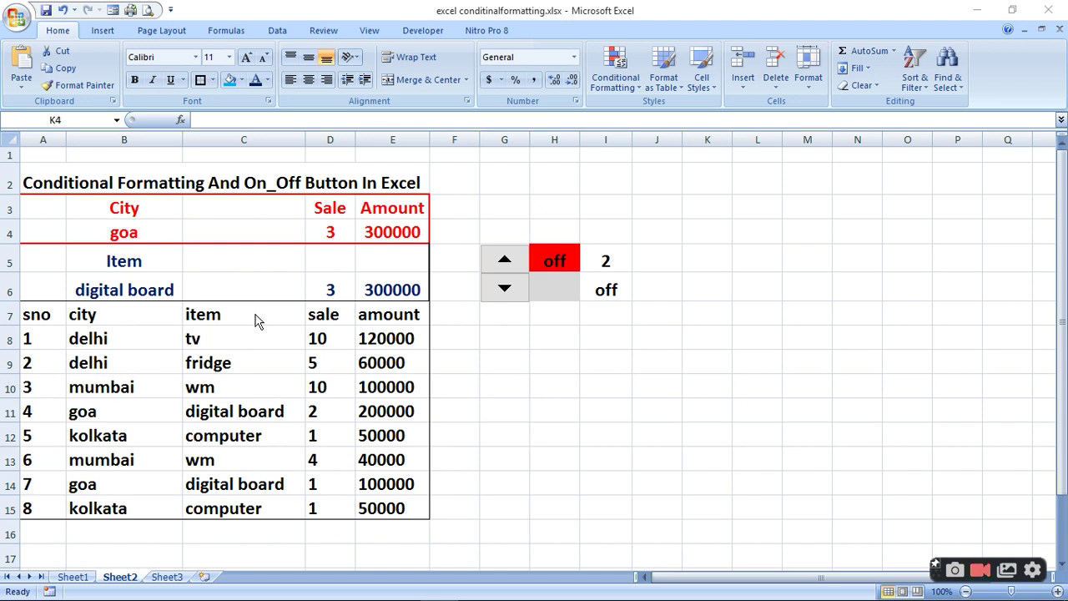
Review the data validation of the city cell B4, keeping List as the allowed type.
click(161, 232)
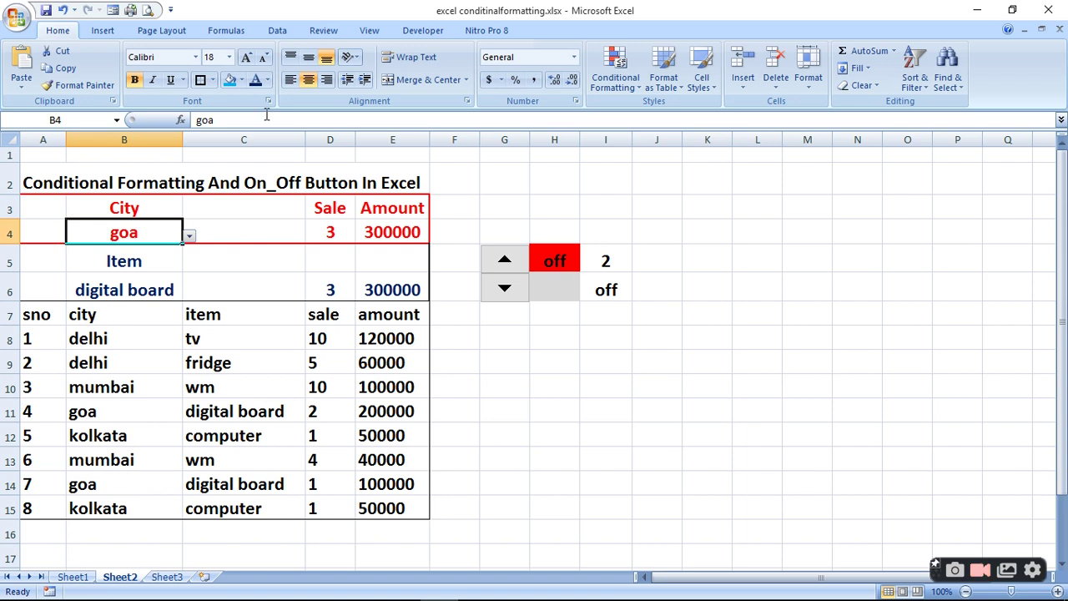
click(278, 34)
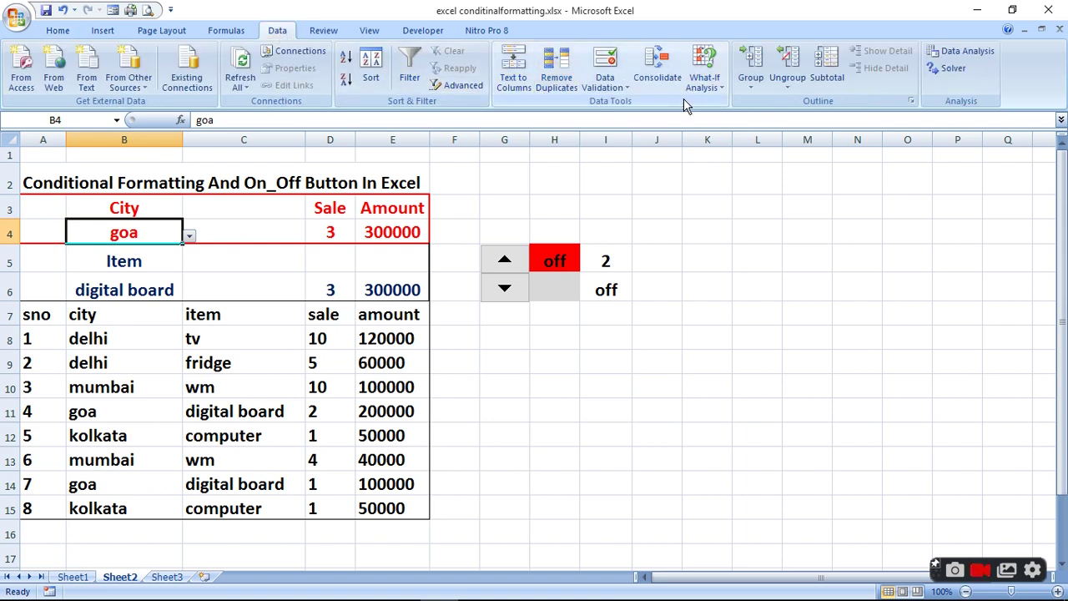
click(616, 89)
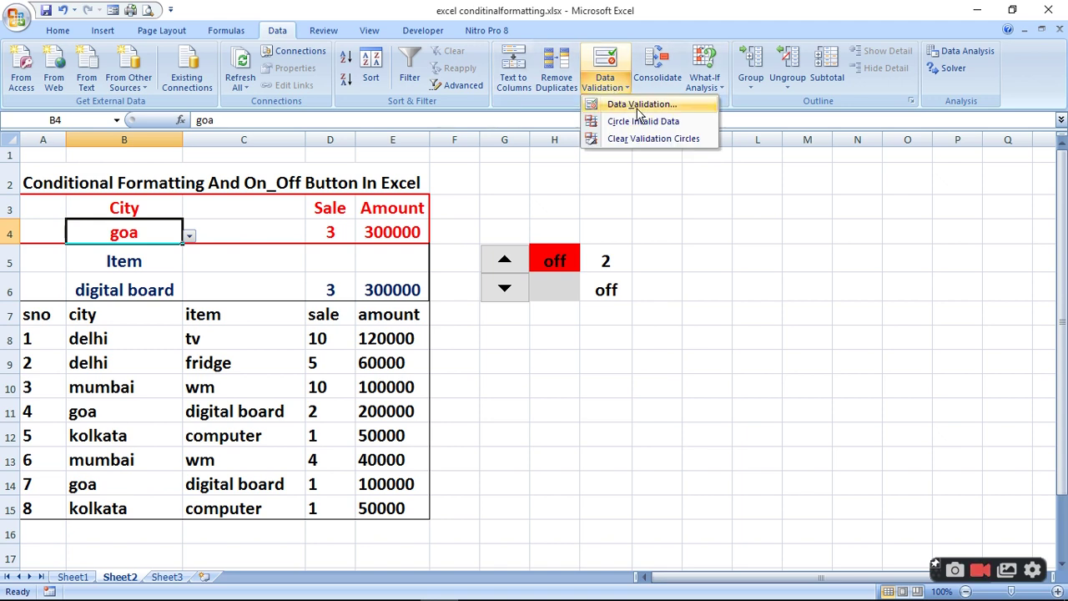
click(639, 106)
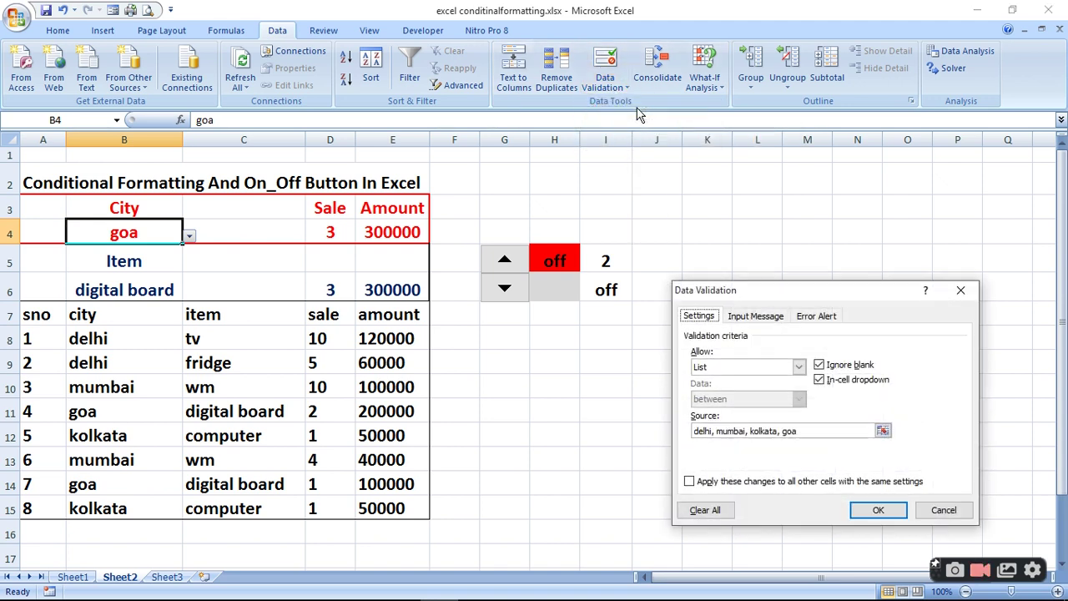
click(799, 367)
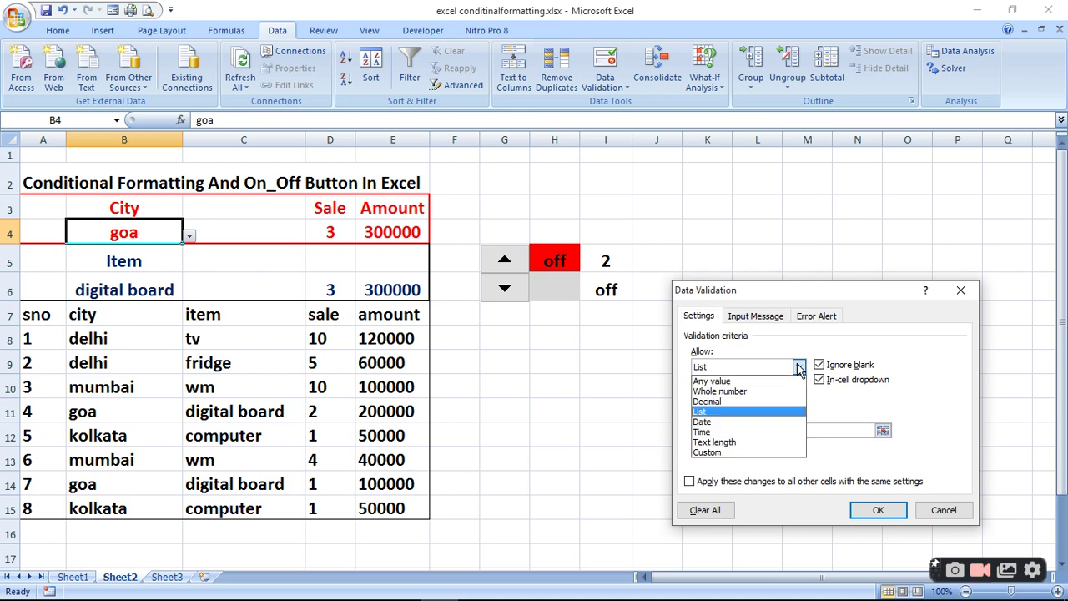
click(741, 415)
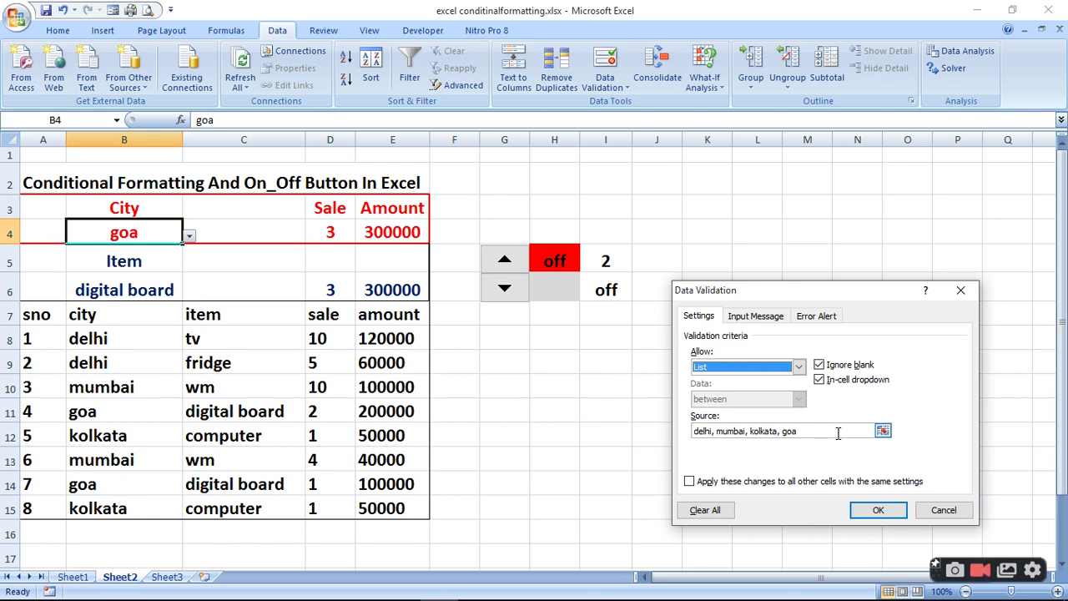
click(891, 510)
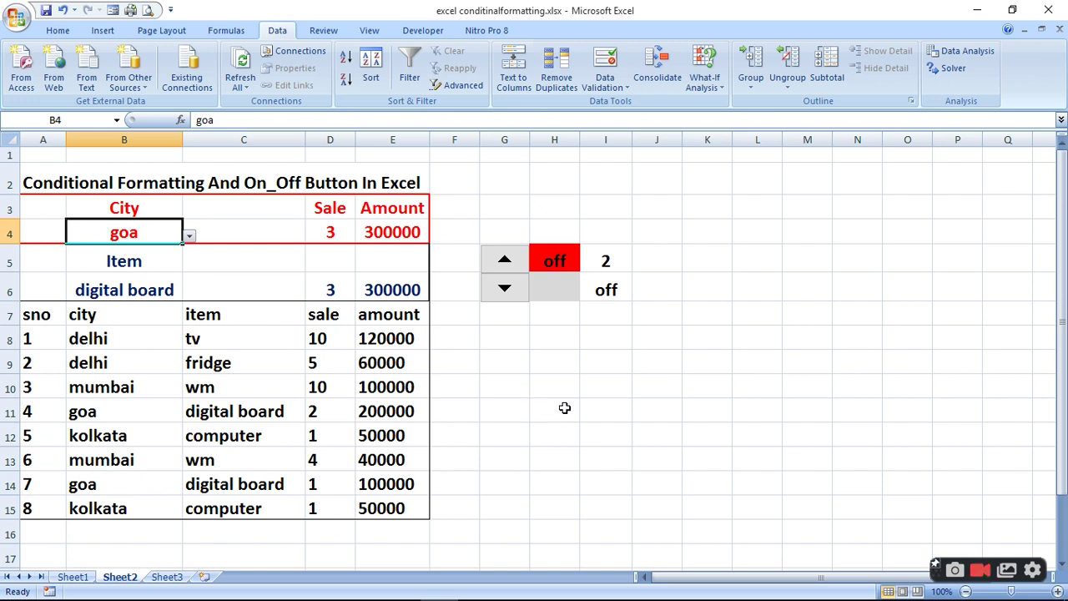
Choose delhi as the city in cell B4.
click(190, 239)
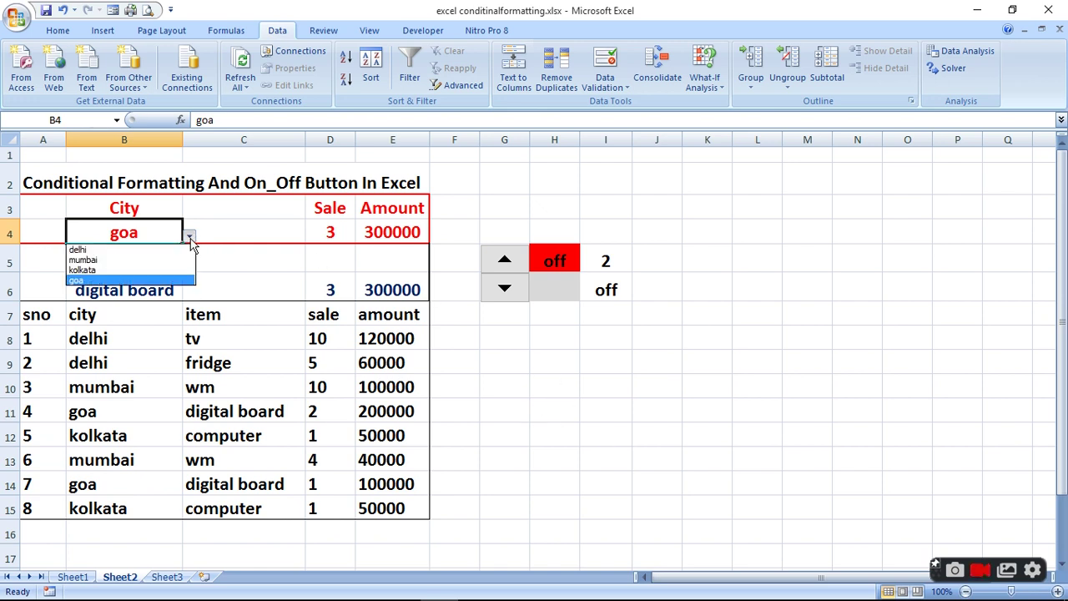
click(131, 249)
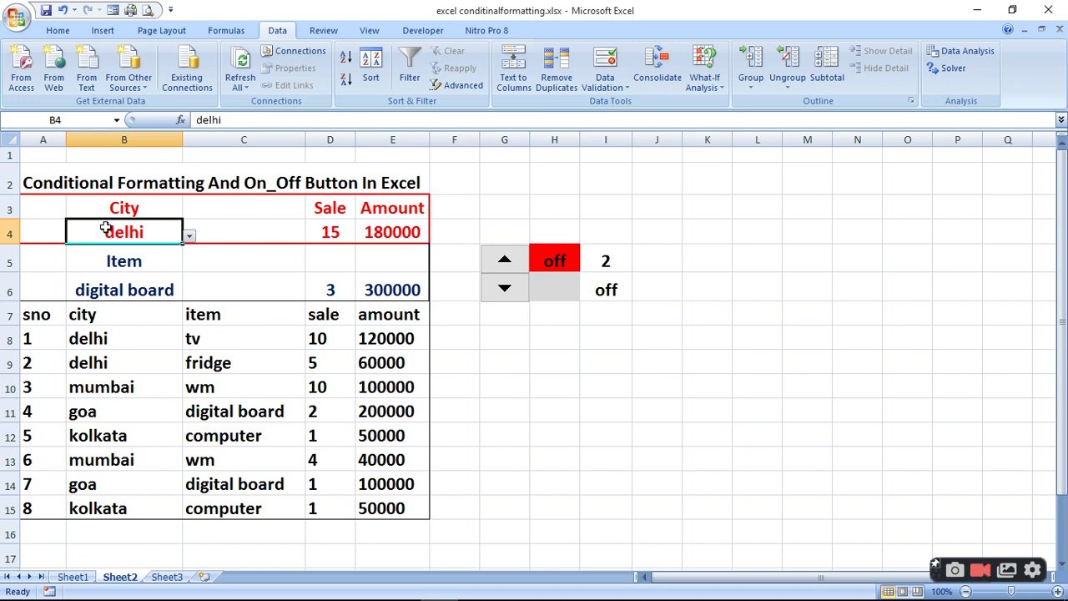
Inspect the item cell B6 and the SUMIF formulas for sale and amount in D4, E4, D6 and E6.
click(151, 288)
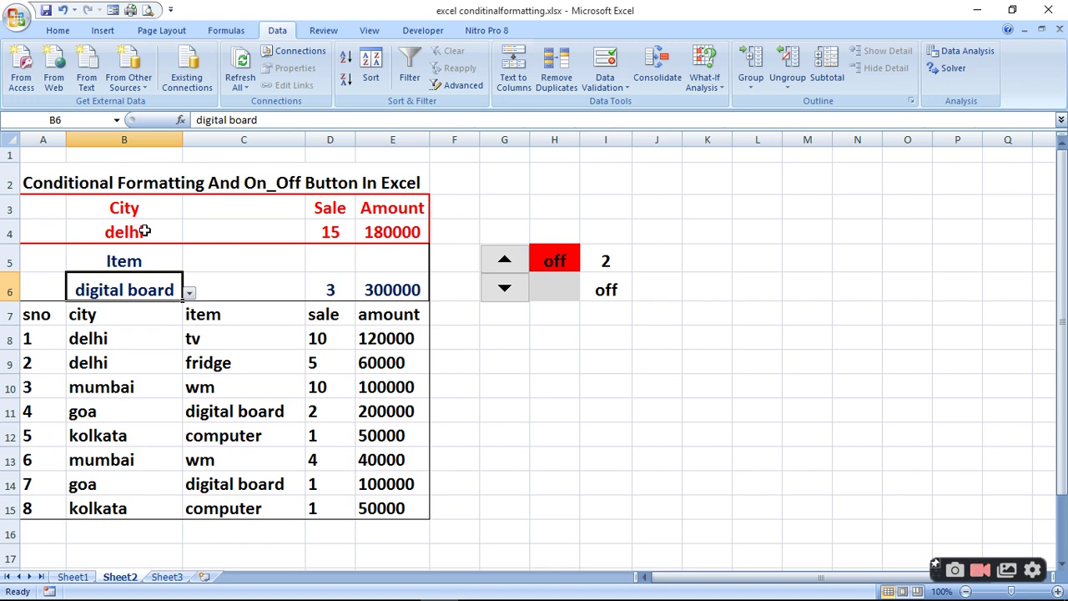
click(339, 230)
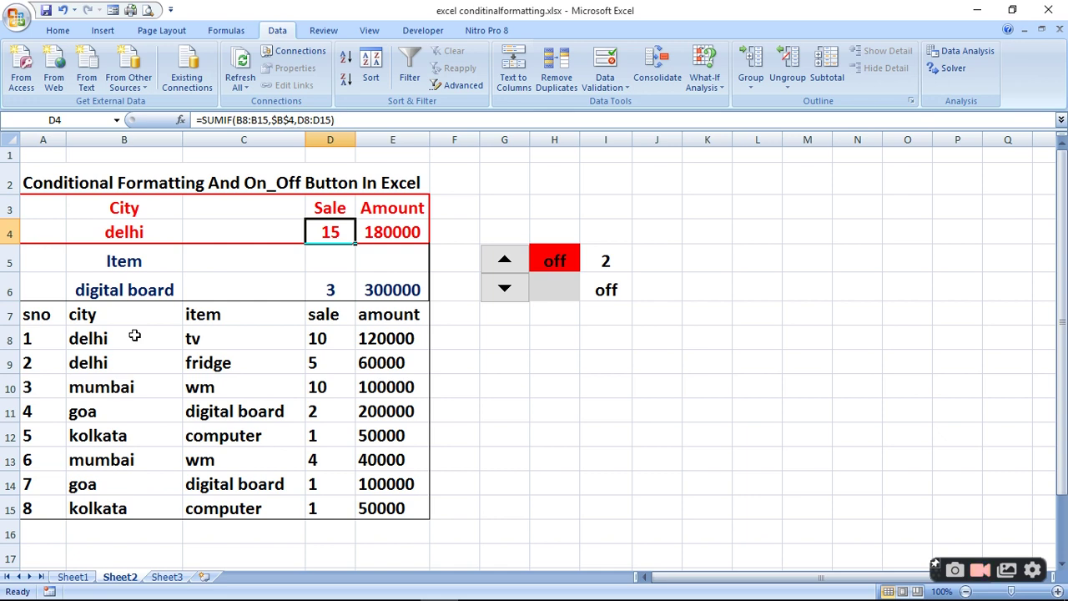
mouse_move(135, 336)
mouse_down()
mouse_move(141, 510)
mouse_move(145, 314)
mouse_move(152, 337)
mouse_up()
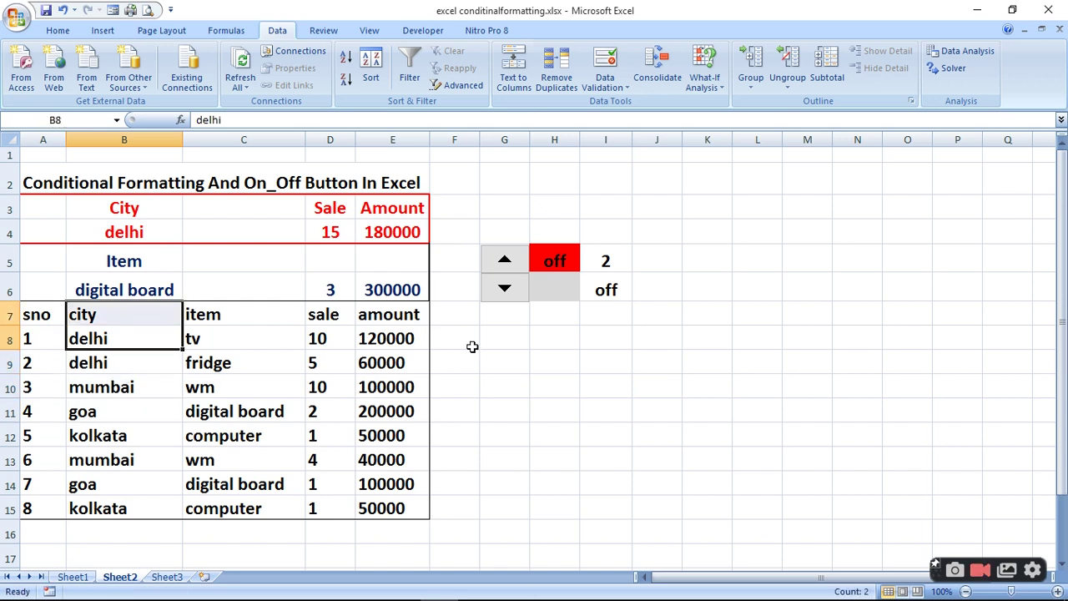
click(532, 363)
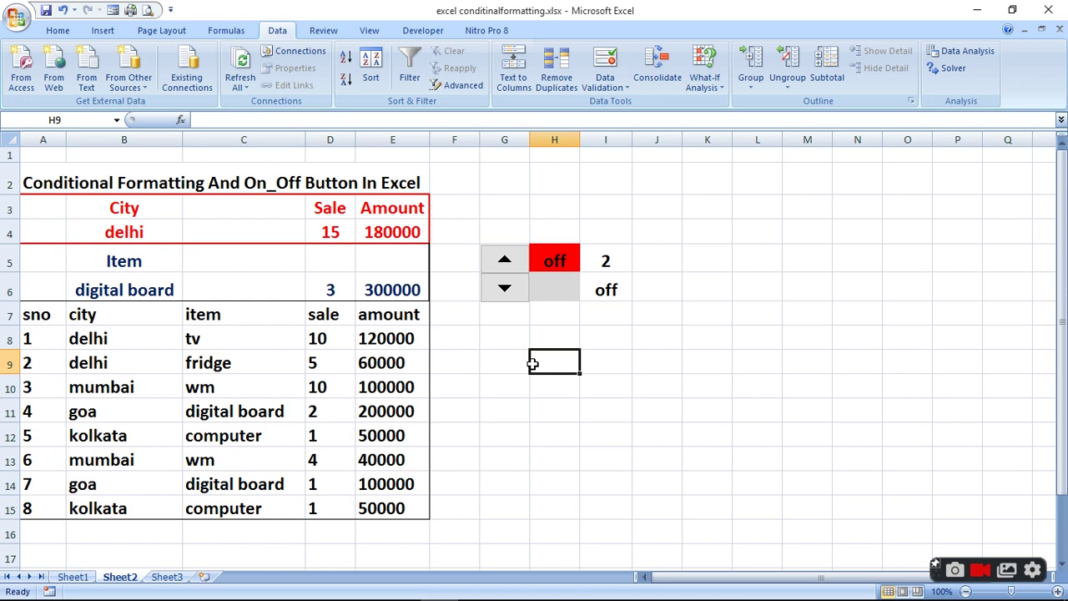
click(330, 227)
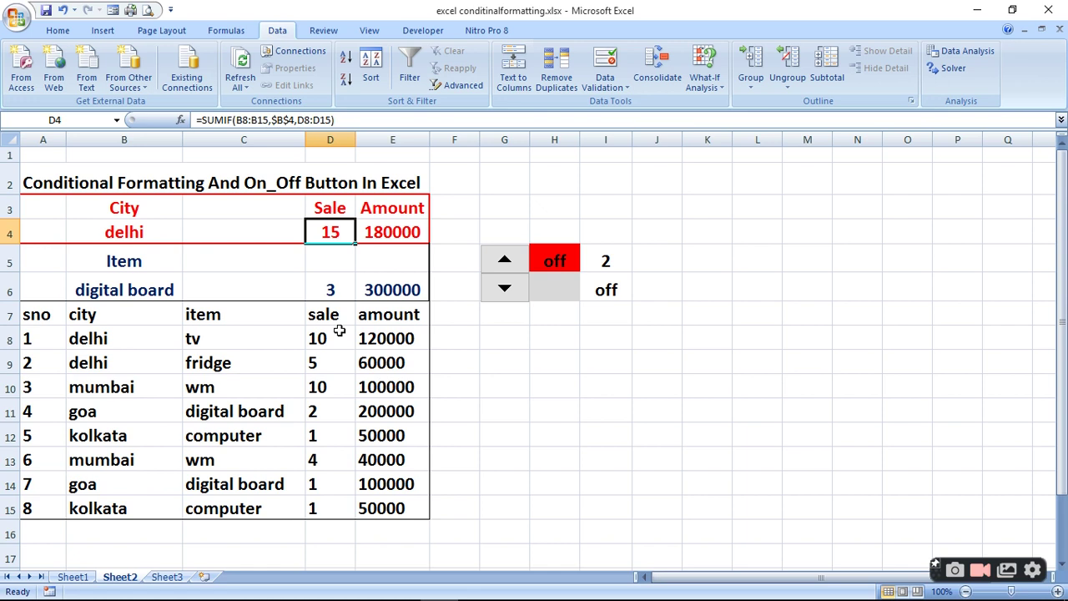
click(382, 225)
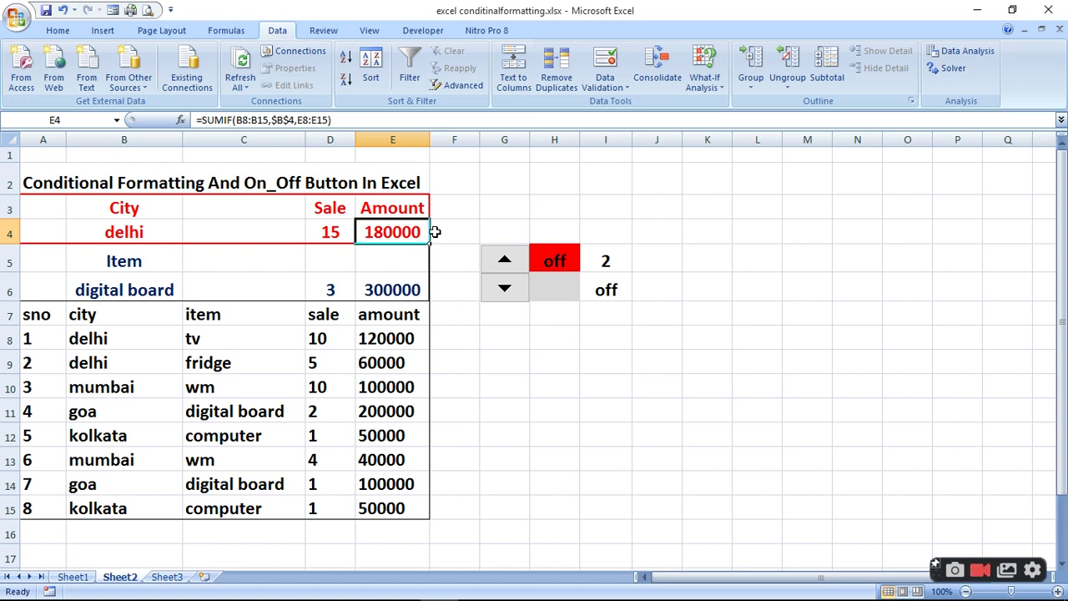
click(331, 290)
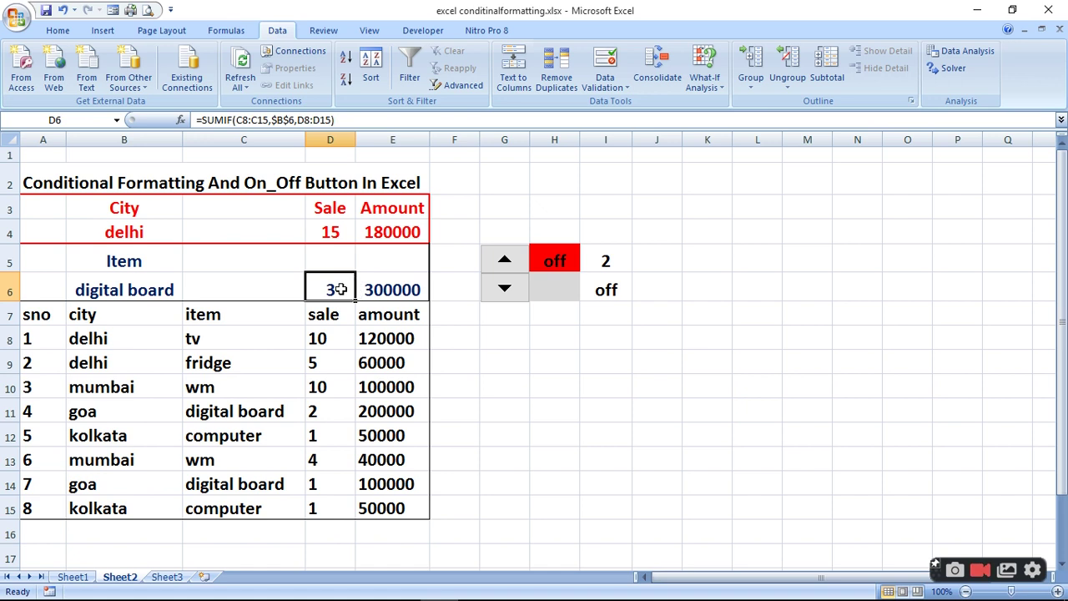
click(400, 294)
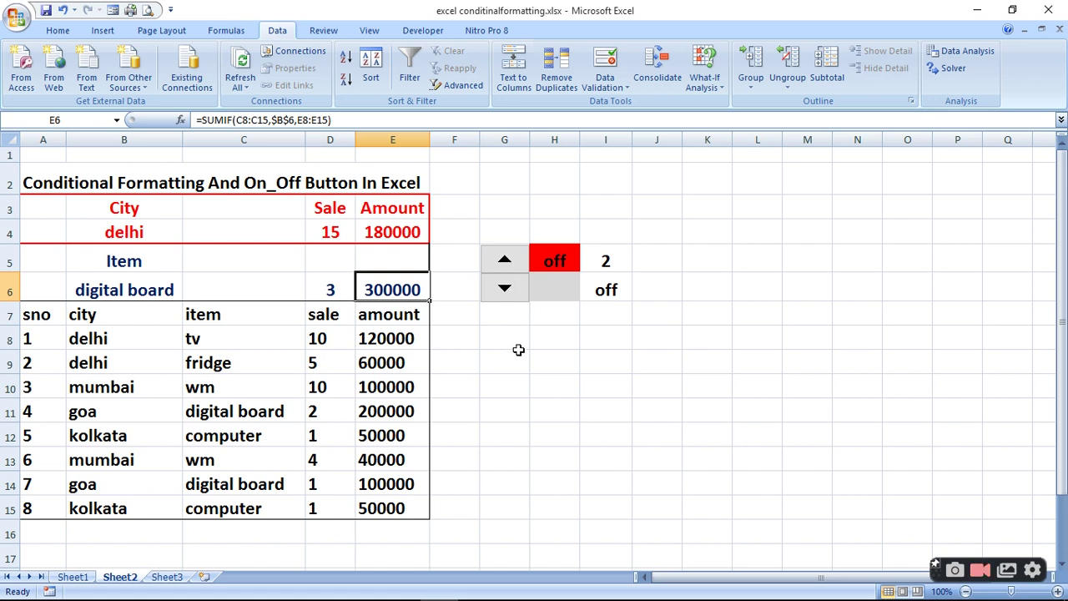
Test the on/off spinner and return to Sheet2 after viewing the coloured table on Sheet1.
click(506, 292)
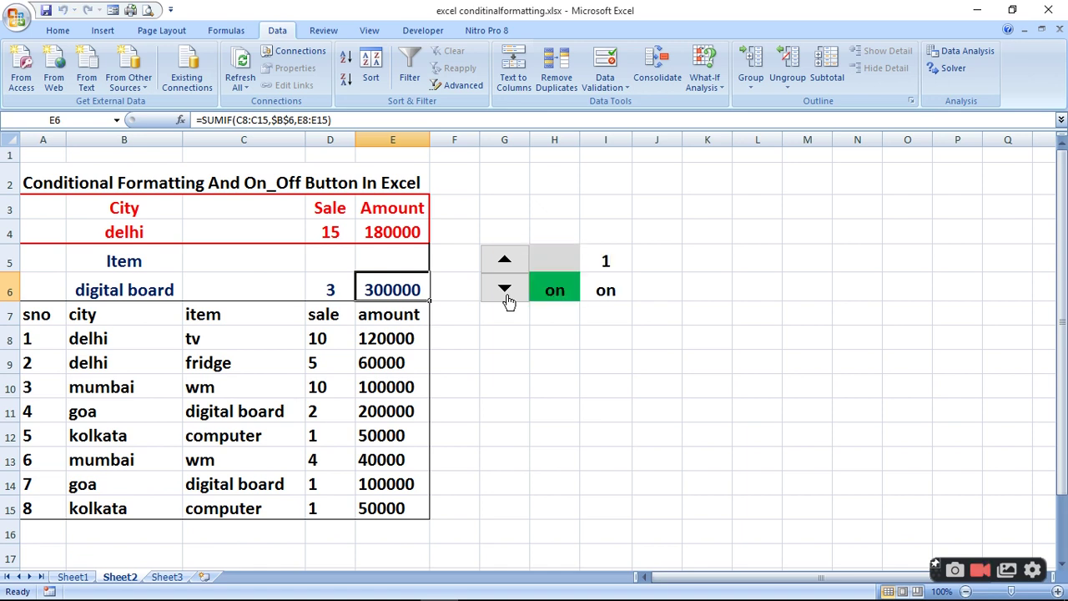
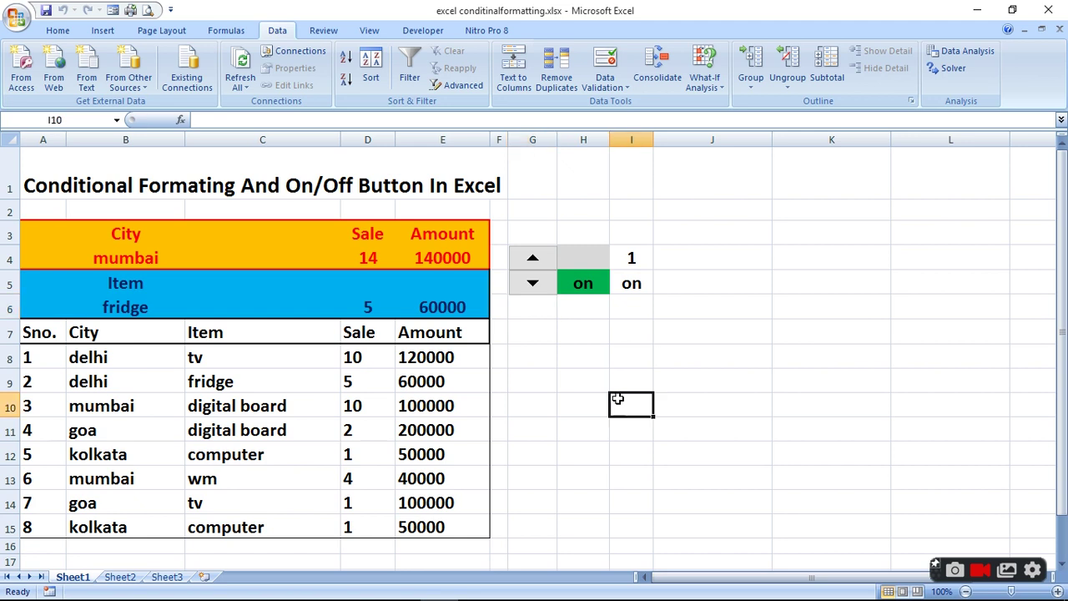
click(119, 577)
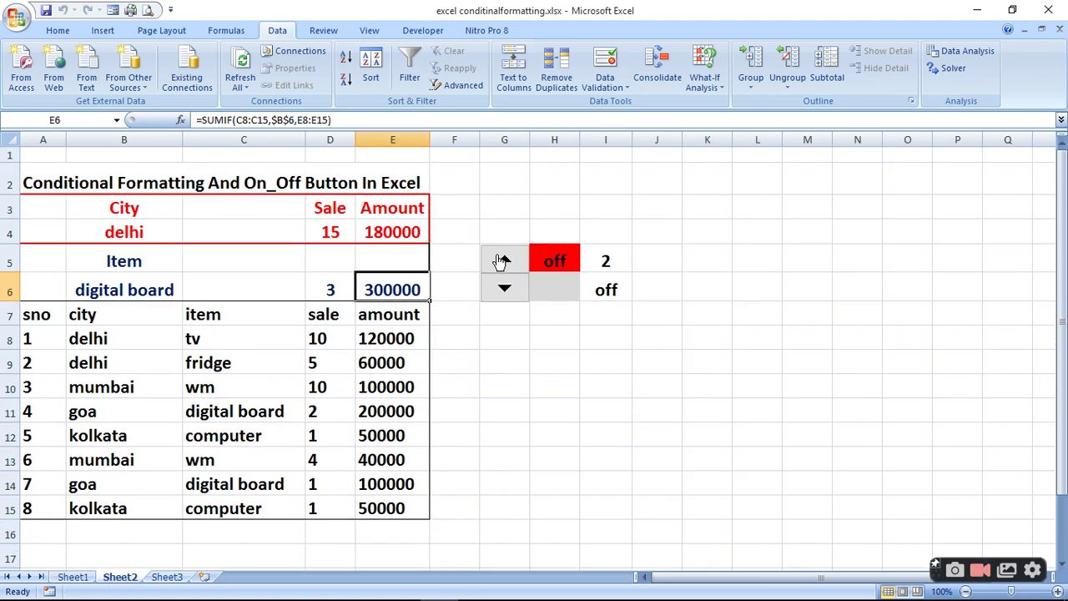
Look over the form and ActiveX controls available for insertion without adding one.
click(420, 32)
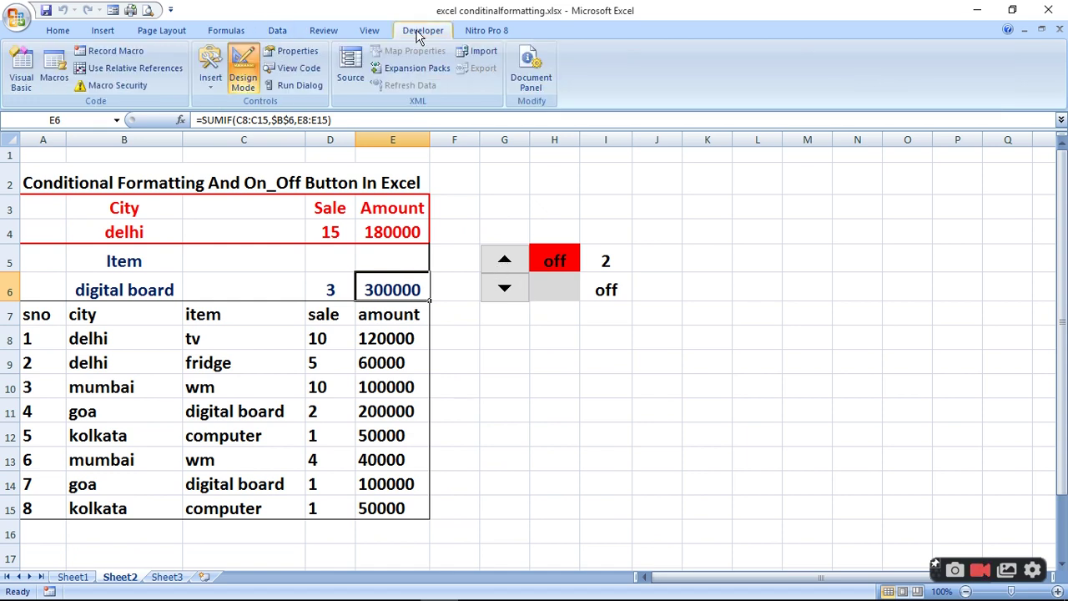
click(209, 84)
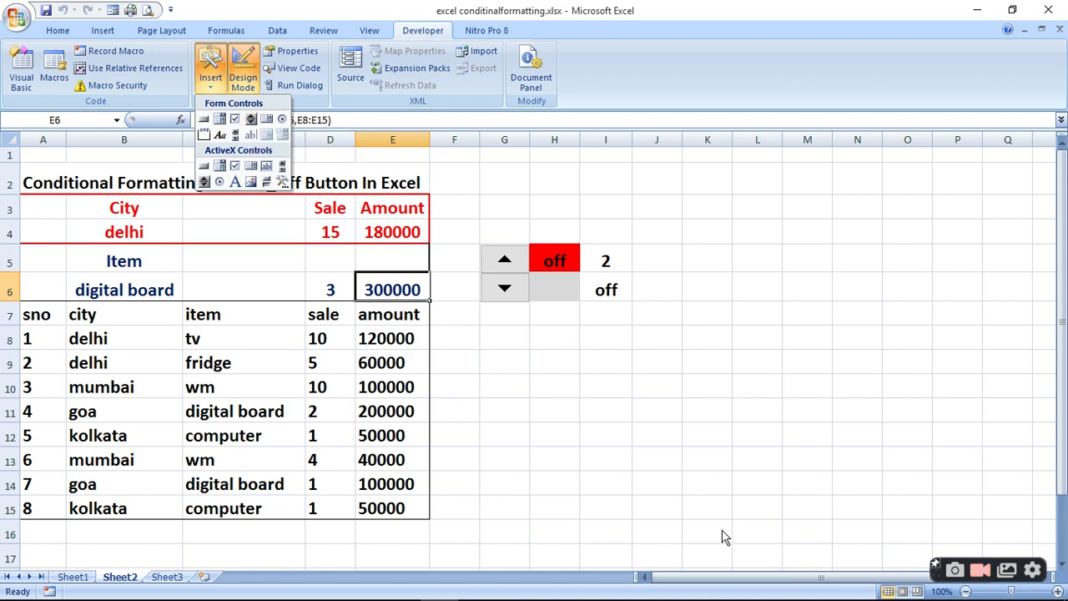
click(554, 260)
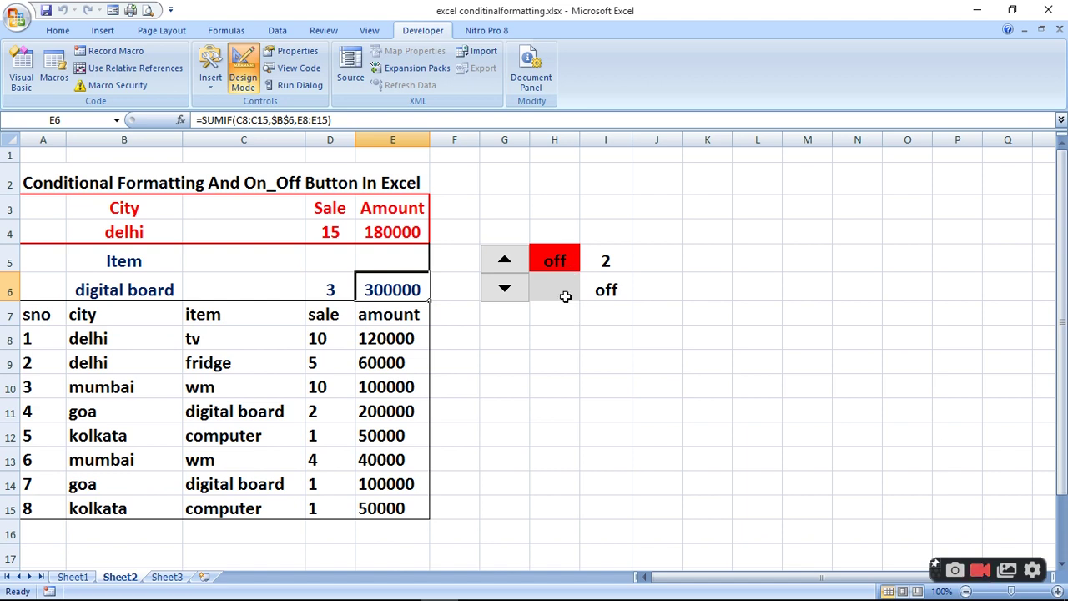
Examine the IF formulas in H5, H6 and I6 and the linked cell I5 while toggling the spinner on and off.
click(557, 256)
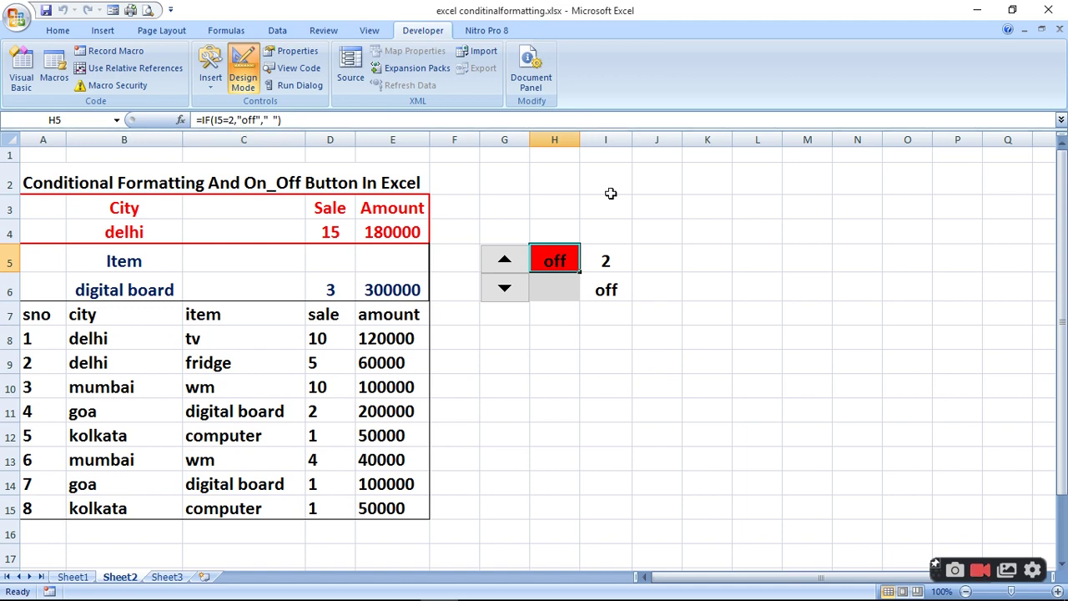
click(609, 261)
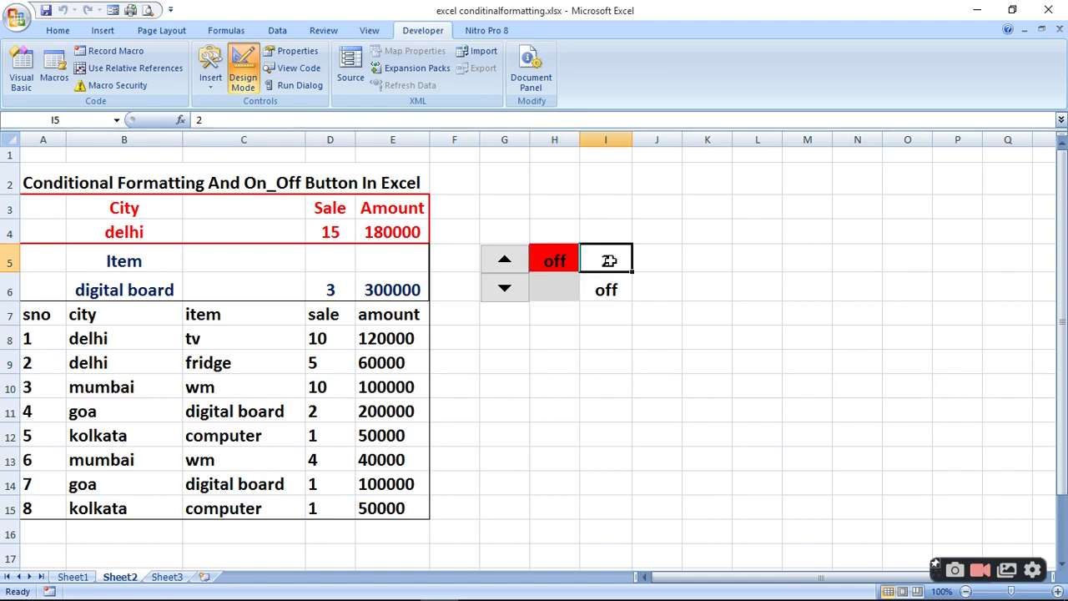
click(556, 254)
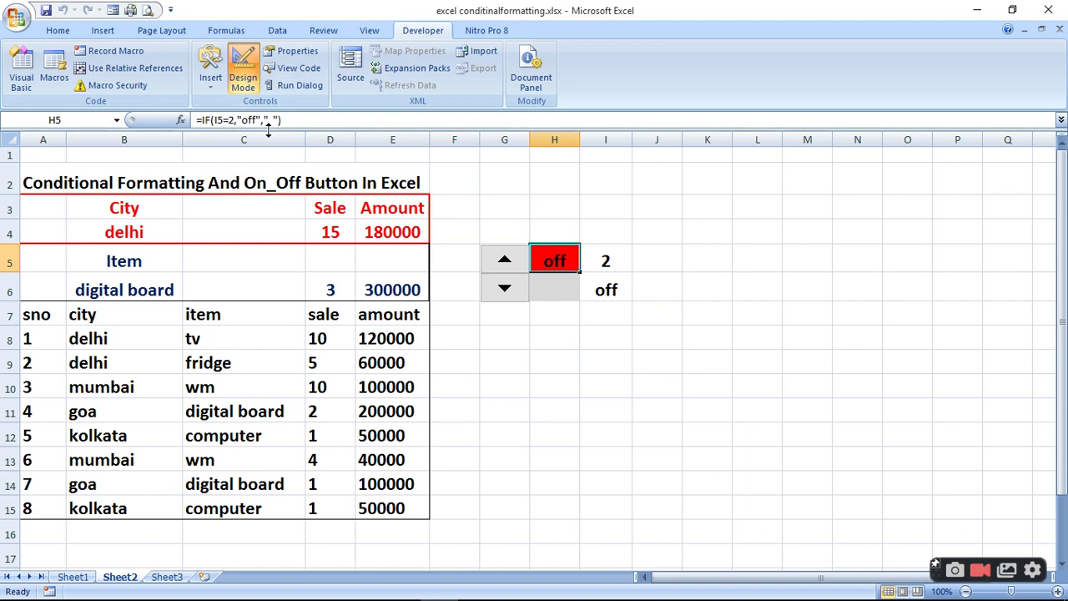
click(560, 296)
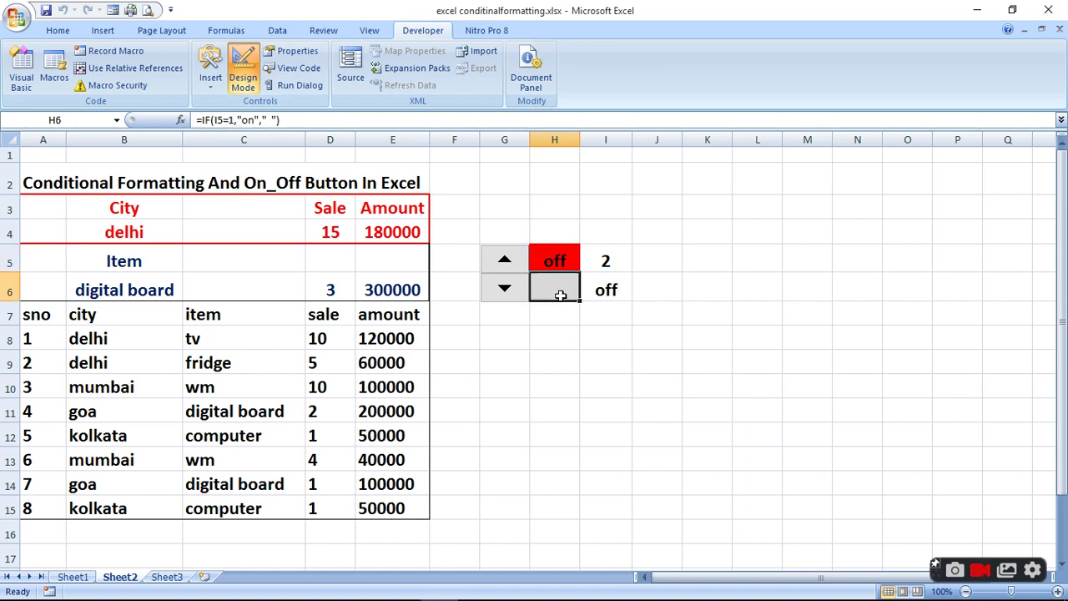
click(506, 286)
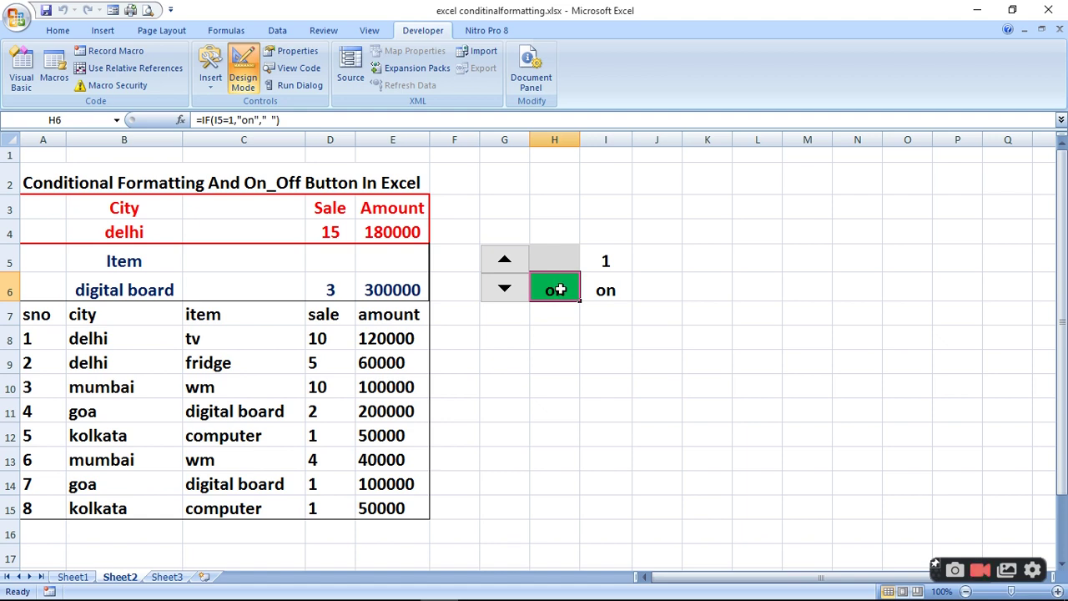
click(606, 289)
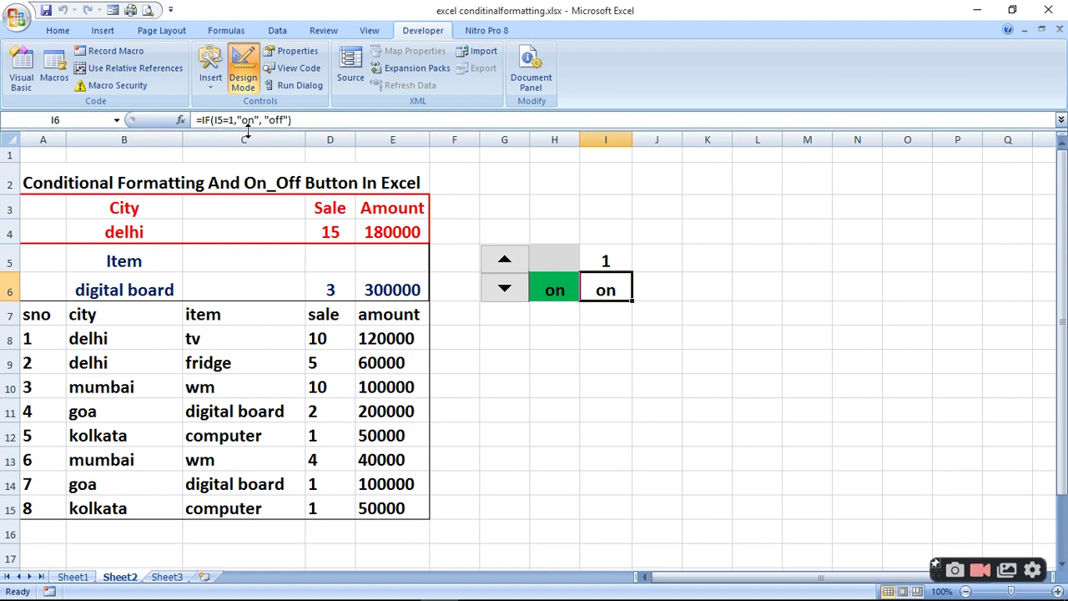
click(503, 260)
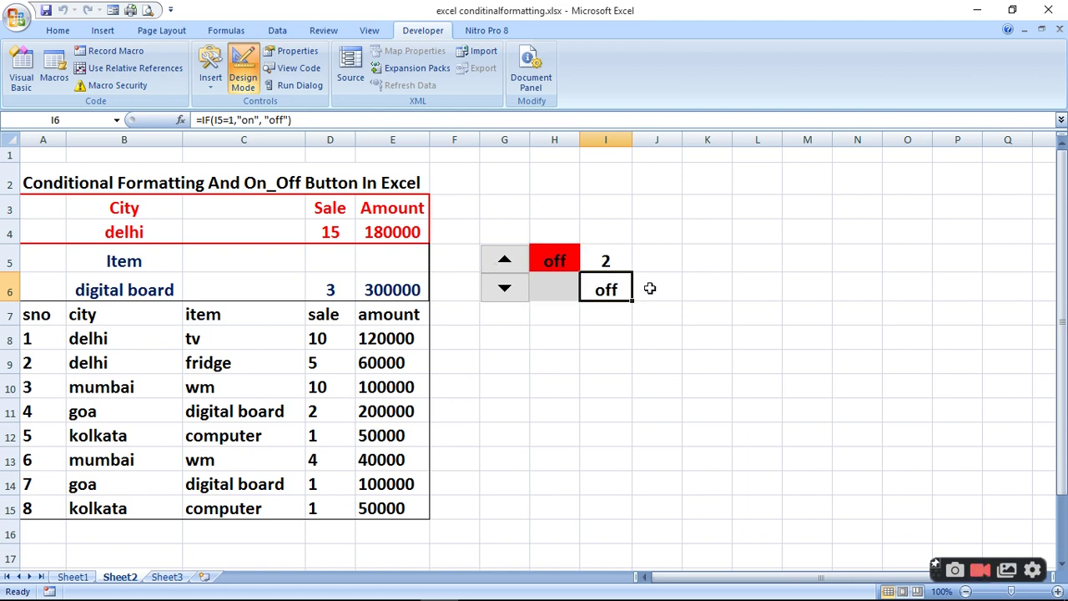
Switch the spinner to on and review its minimum, maximum, incremental change and cell link settings.
click(504, 268)
click(519, 288)
right_click(518, 289)
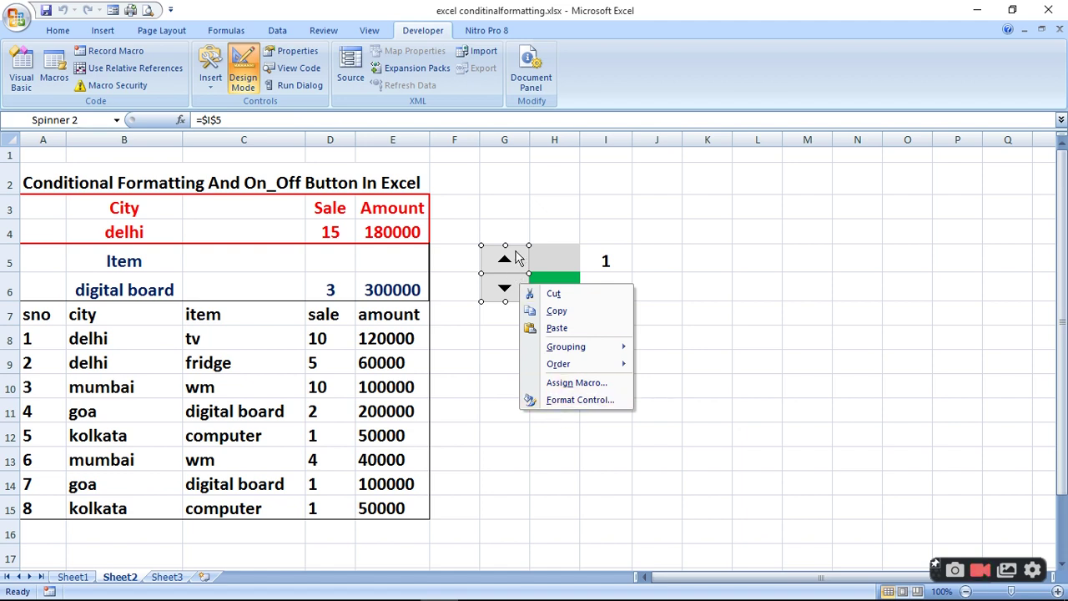
click(302, 51)
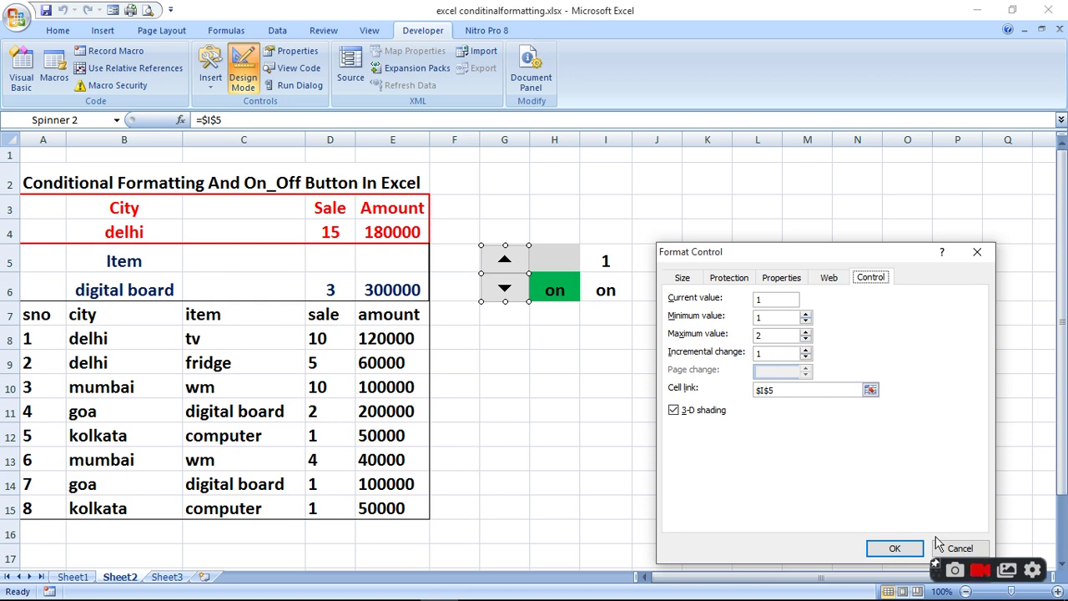
click(905, 547)
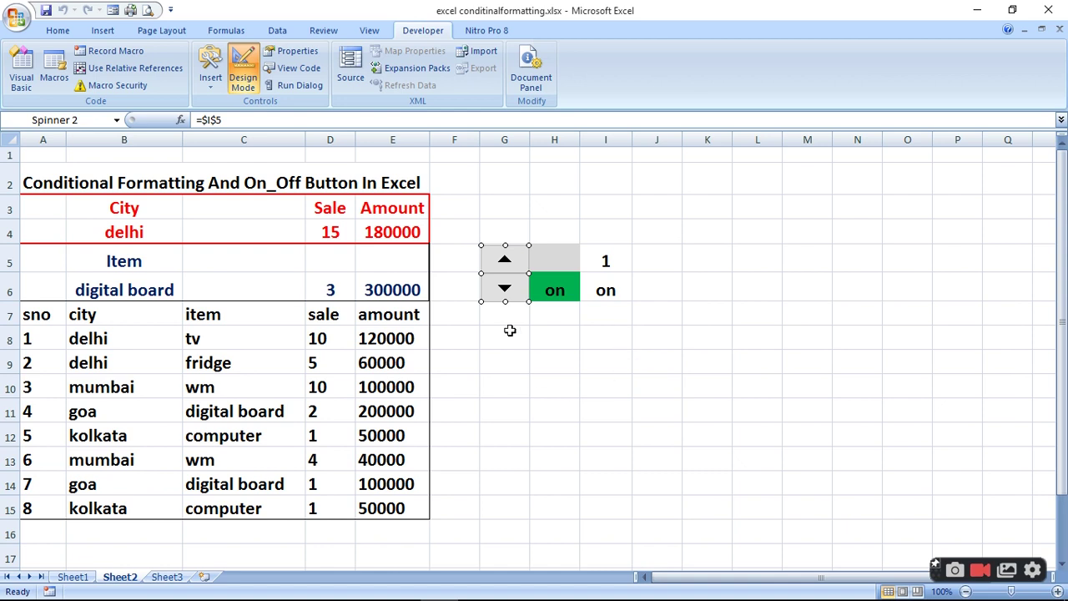
Select the sales table A7:E15 and open its formula-based conditional formatting rule for editing.
click(557, 299)
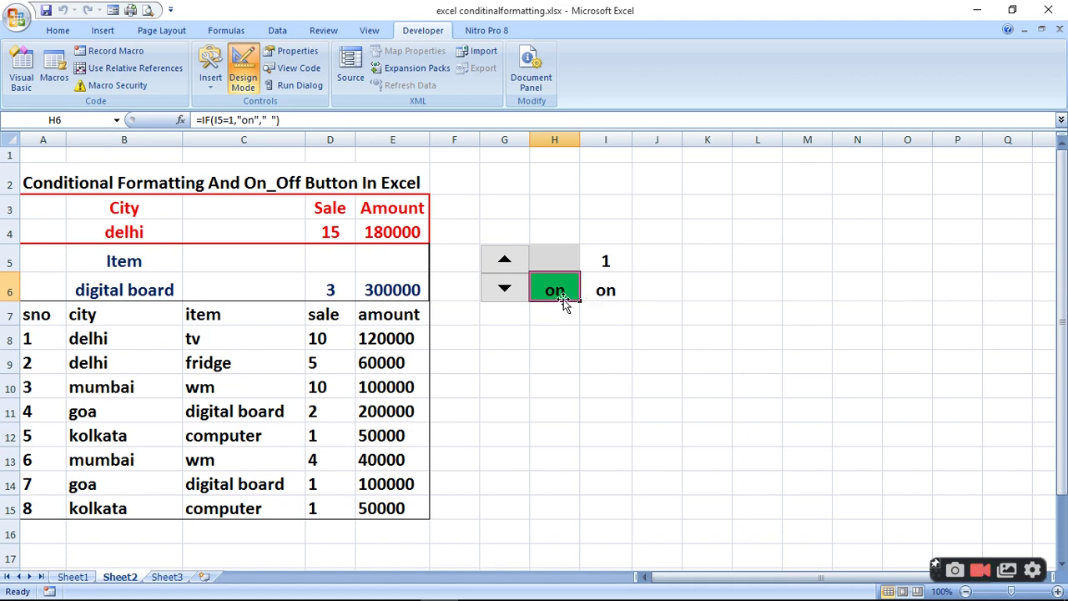
click(43, 313)
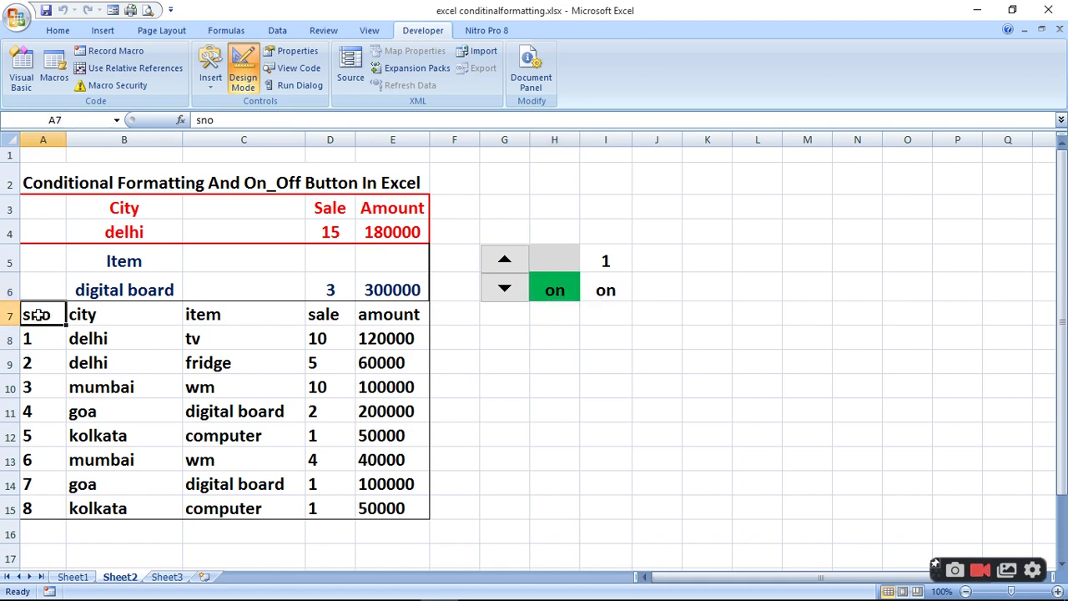
drag(38, 314, 335, 508)
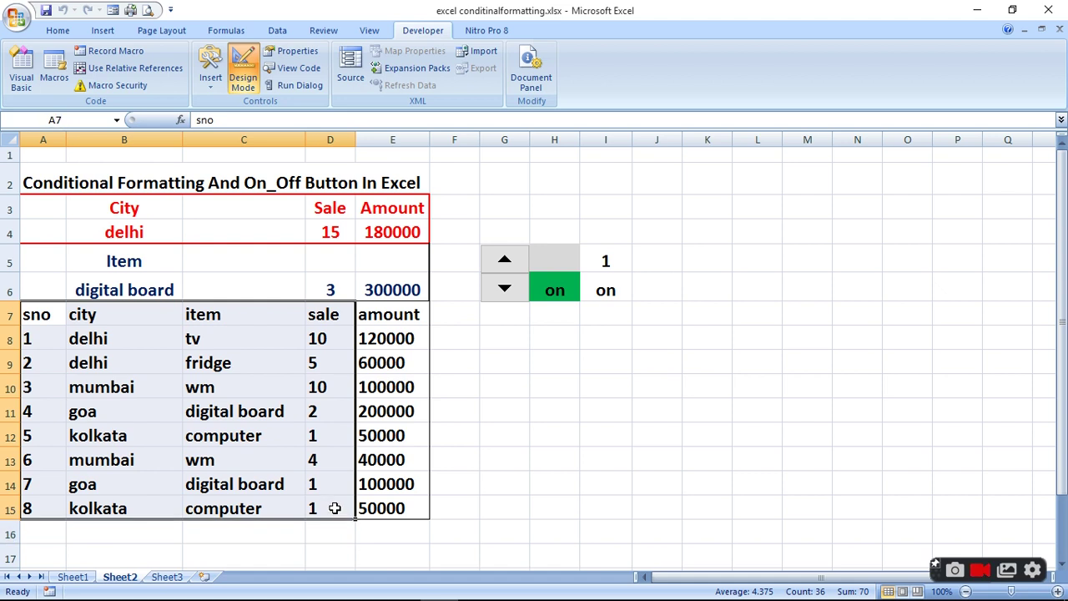
shift+click(427, 511)
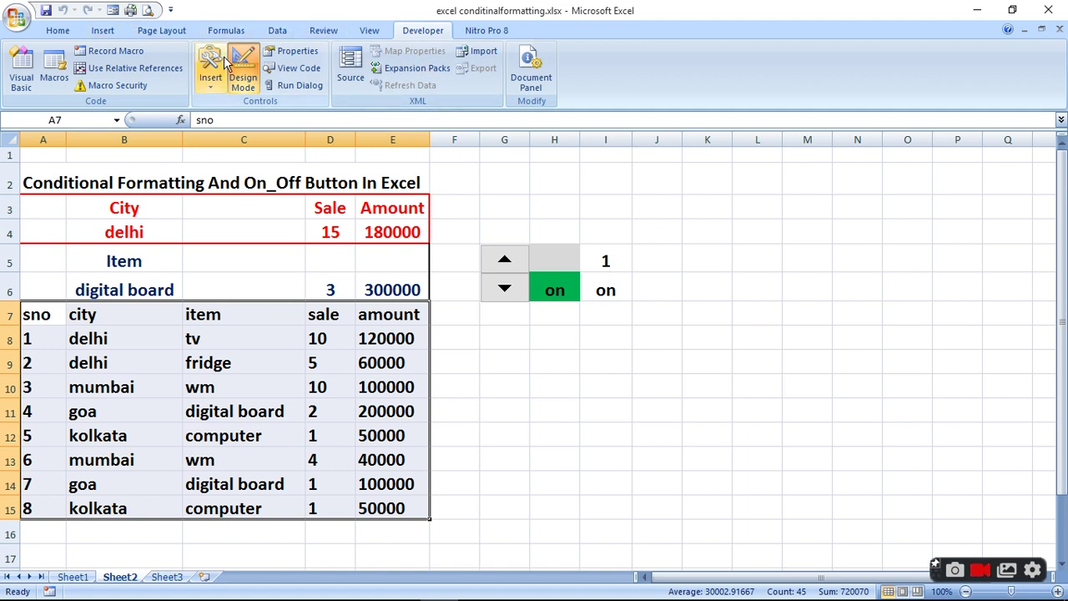
click(292, 32)
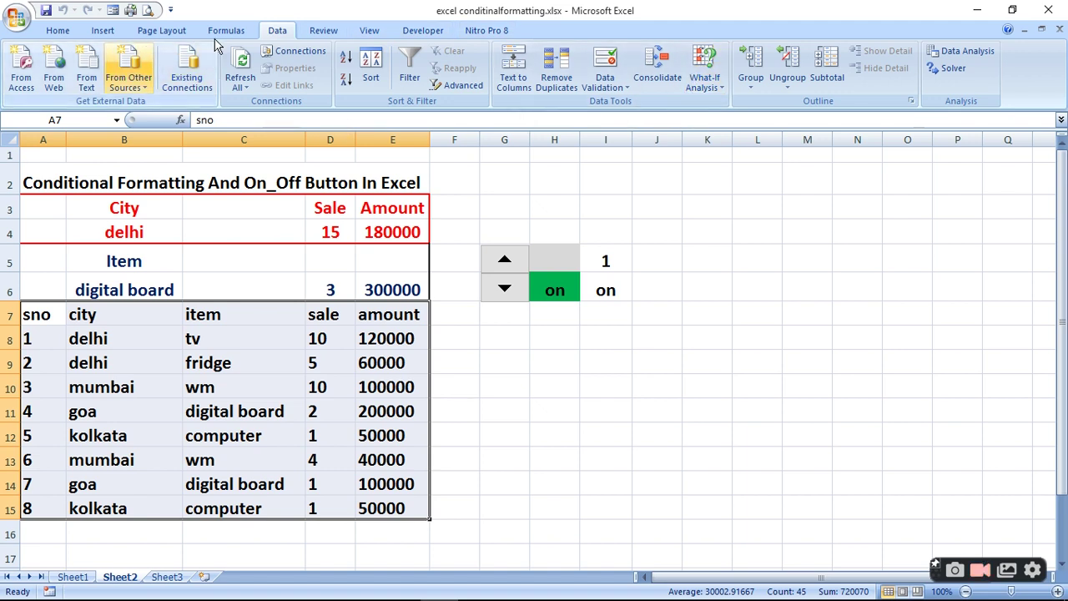
click(55, 31)
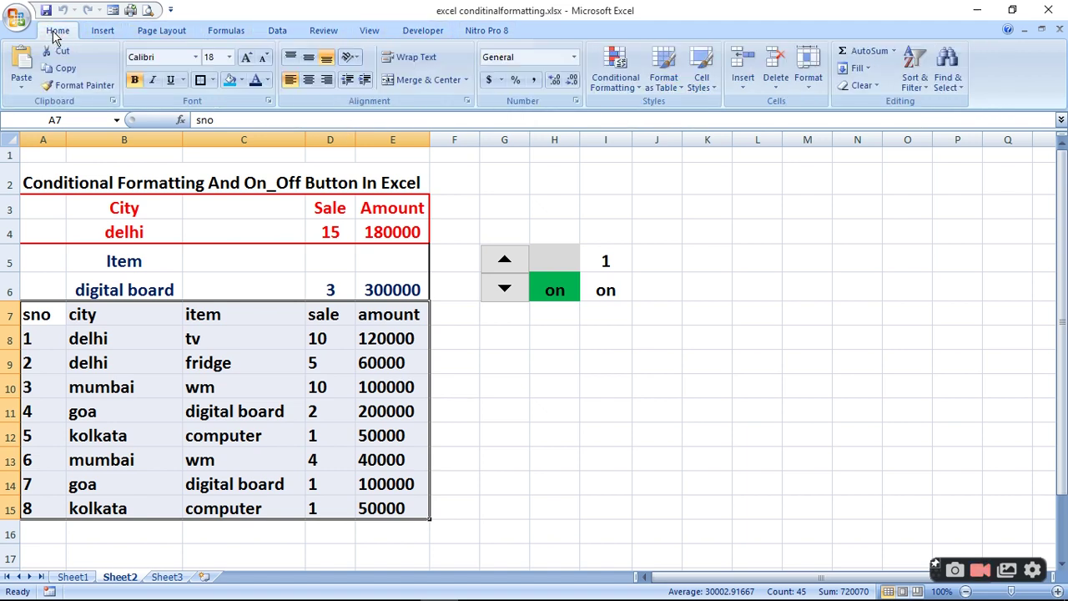
click(618, 79)
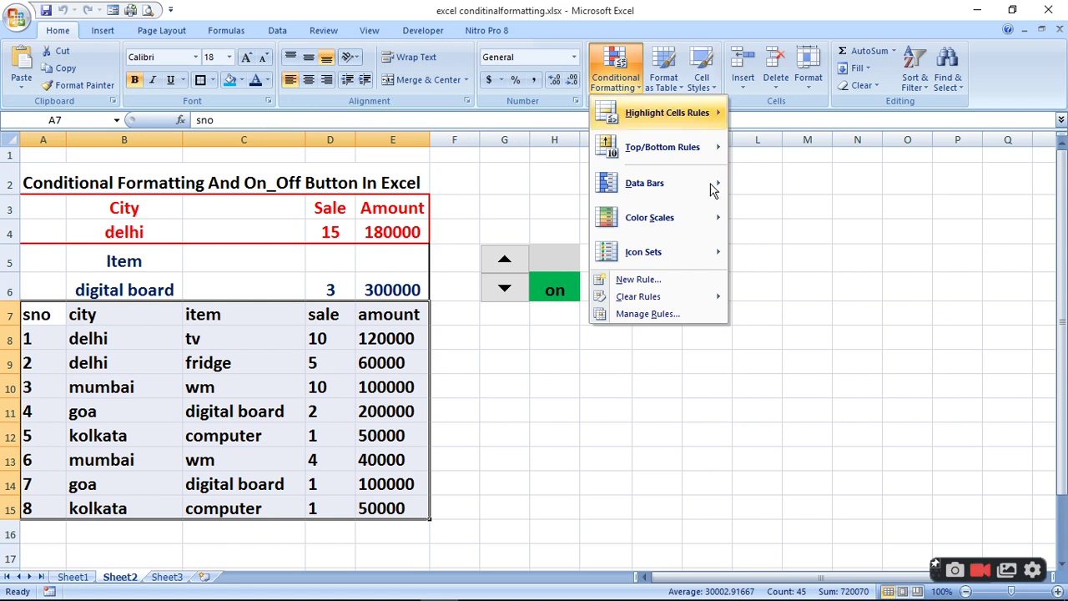
click(654, 316)
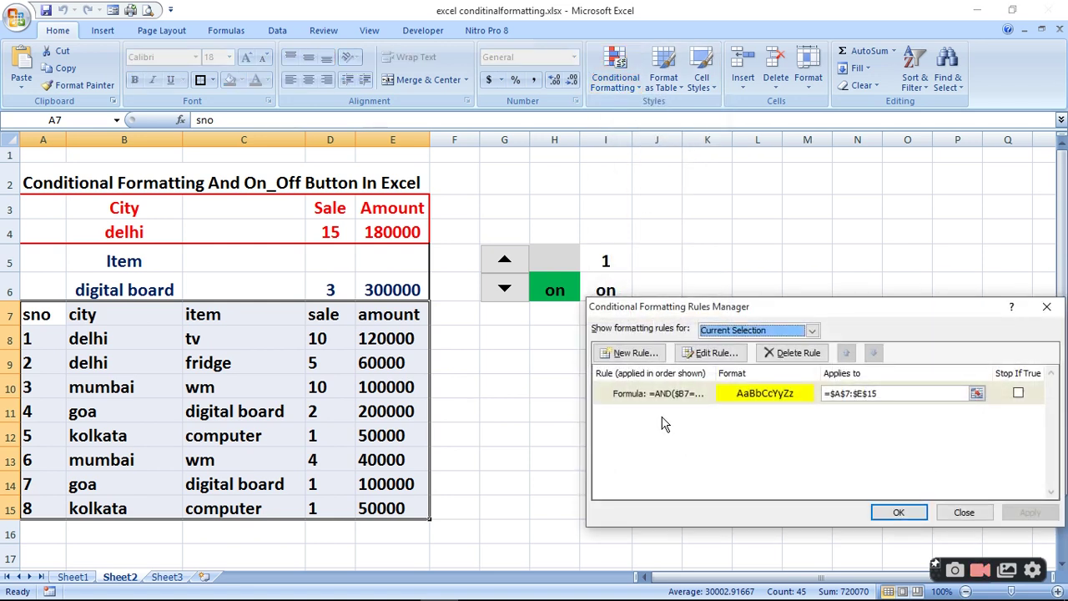
click(726, 353)
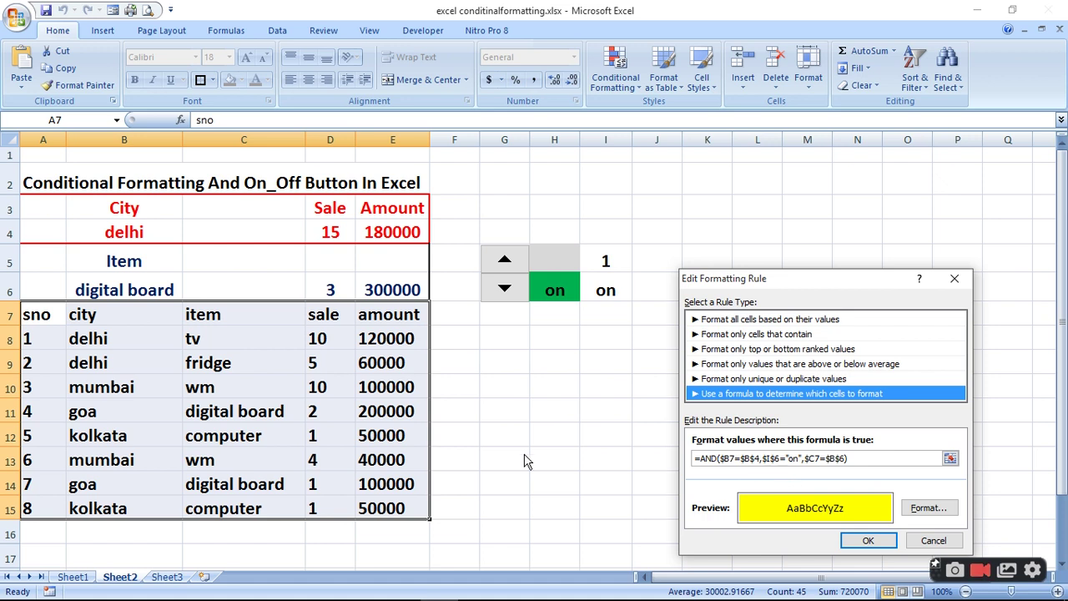
click(605, 292)
Change the rule's fill colour to light blue and apply it to the sales table.
click(937, 510)
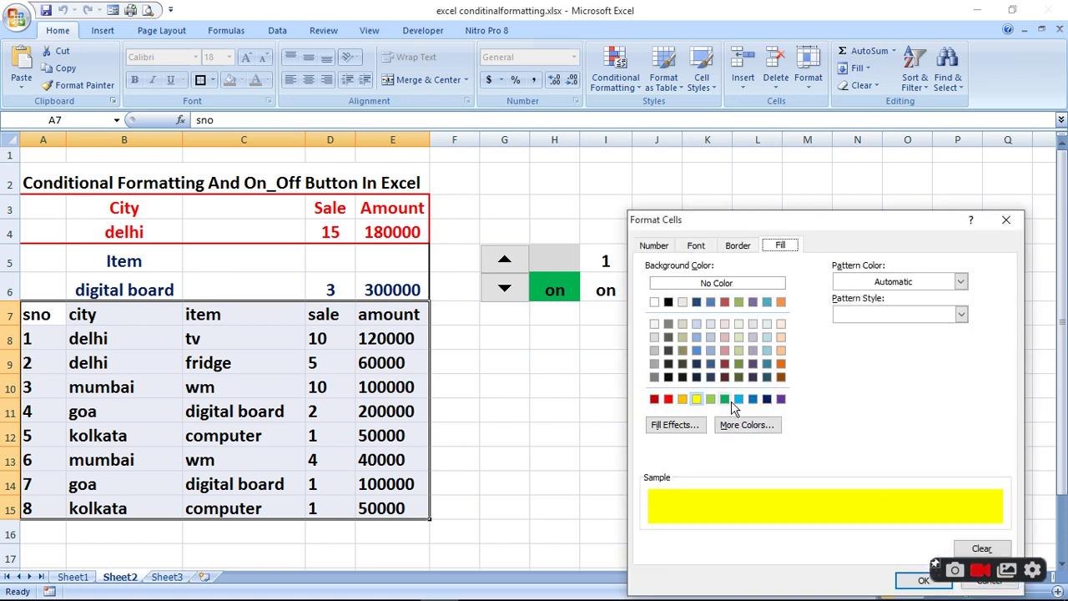
click(740, 401)
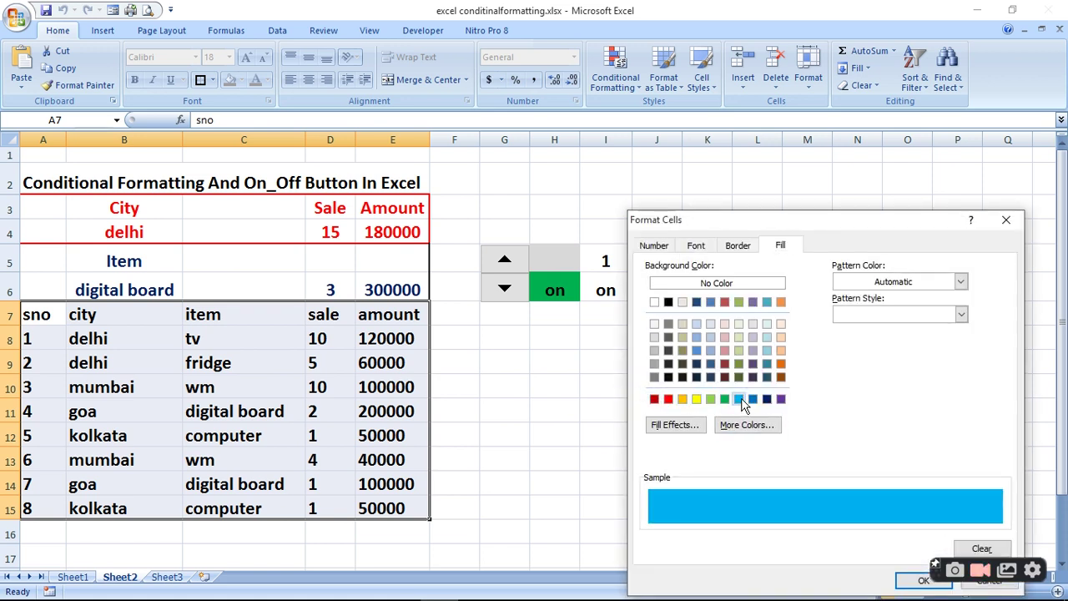
click(921, 581)
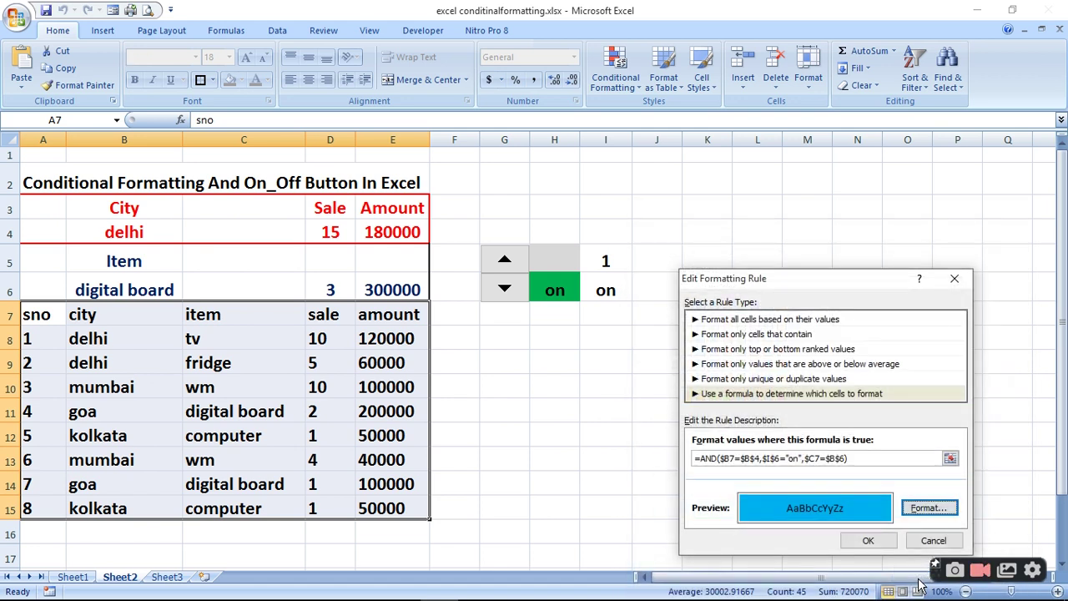
click(869, 540)
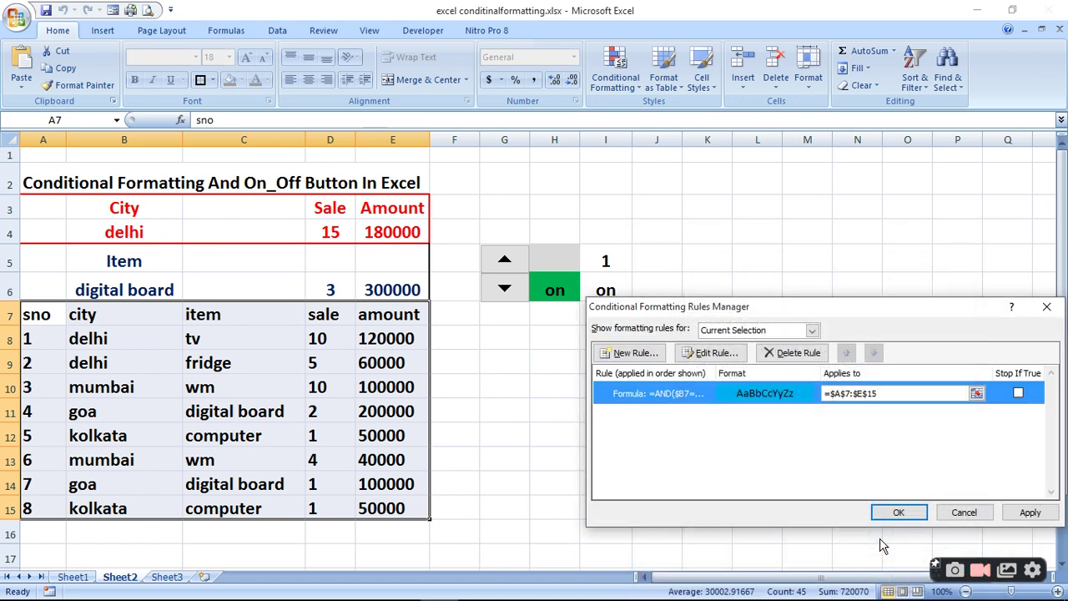
click(1029, 512)
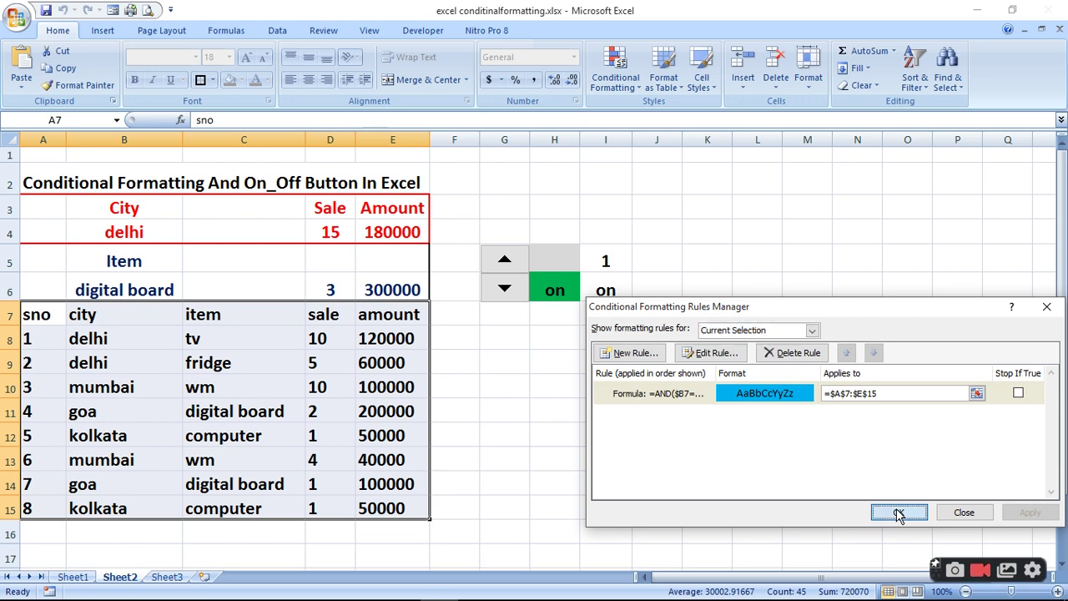
click(899, 513)
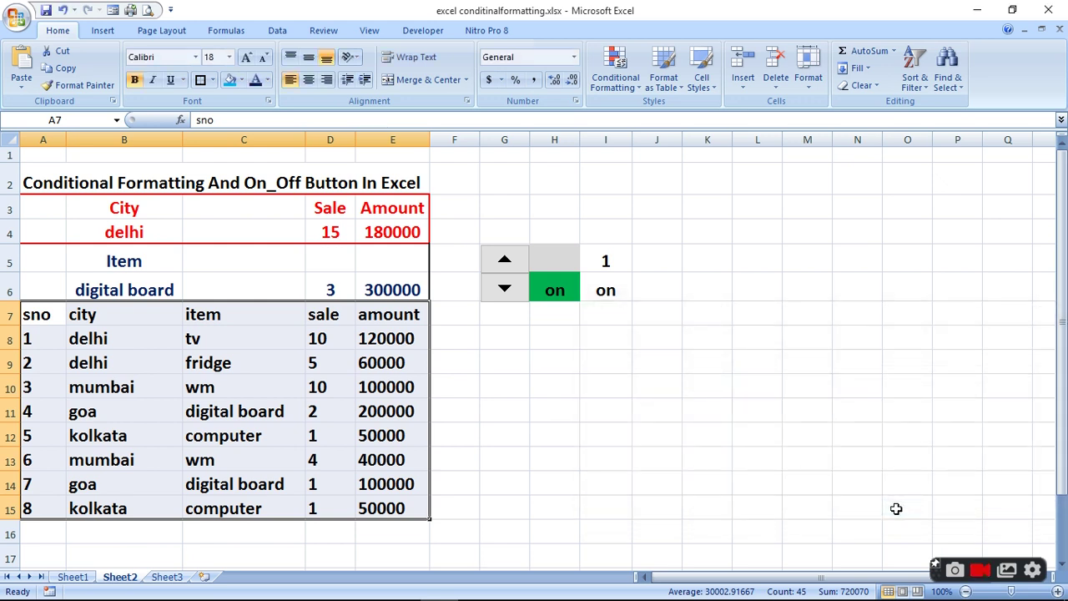
Choose mumbai as the city in B4 and wm as the item in B6.
click(133, 234)
click(191, 237)
click(117, 257)
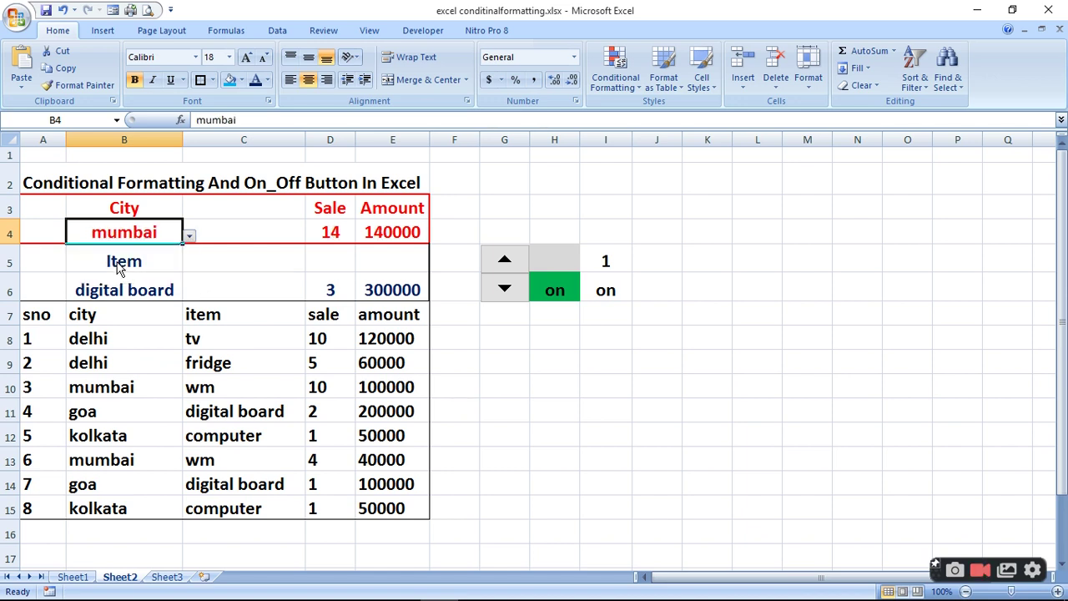
click(149, 292)
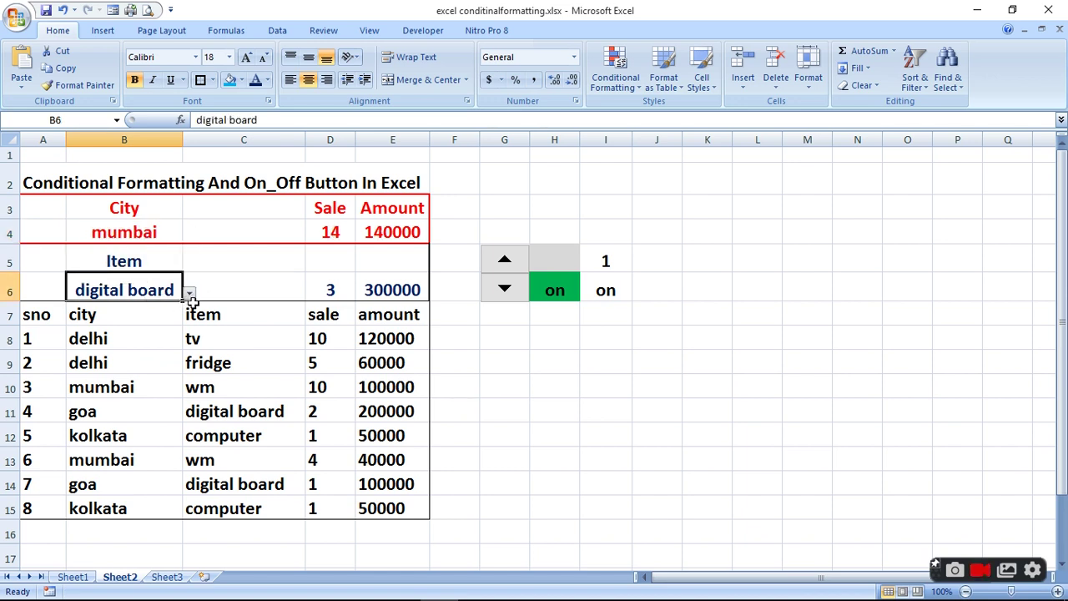
click(190, 294)
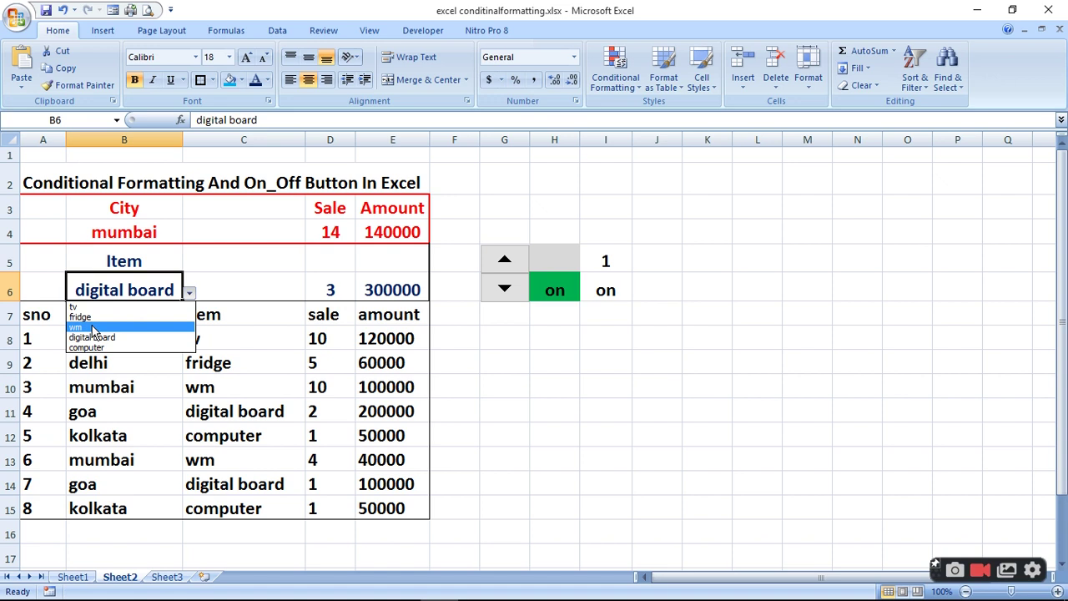
click(95, 330)
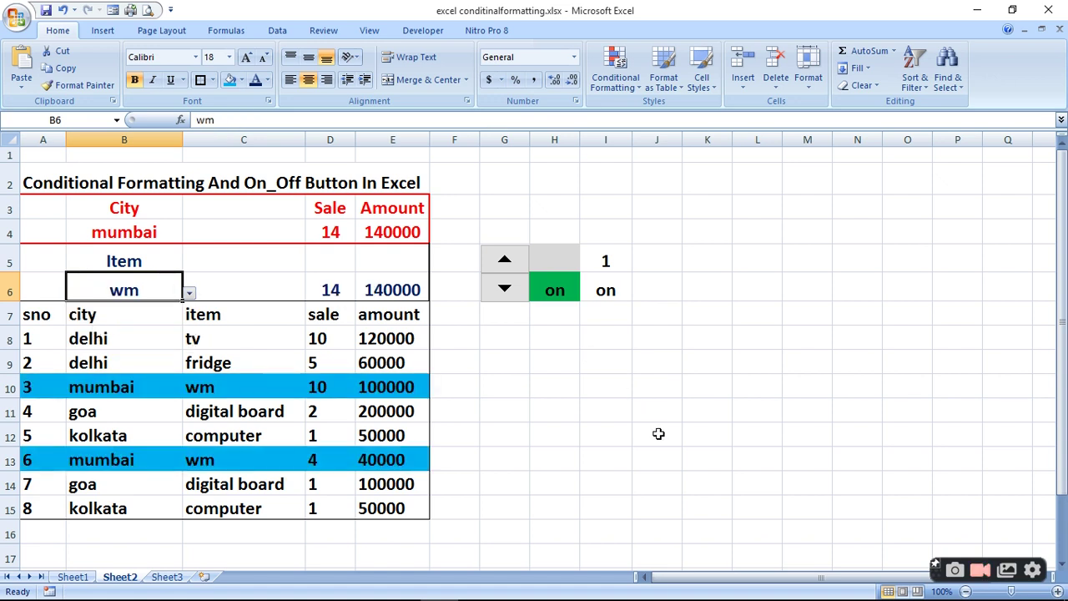
Choose delhi as the city in B4 and tv as the item in B6.
click(133, 227)
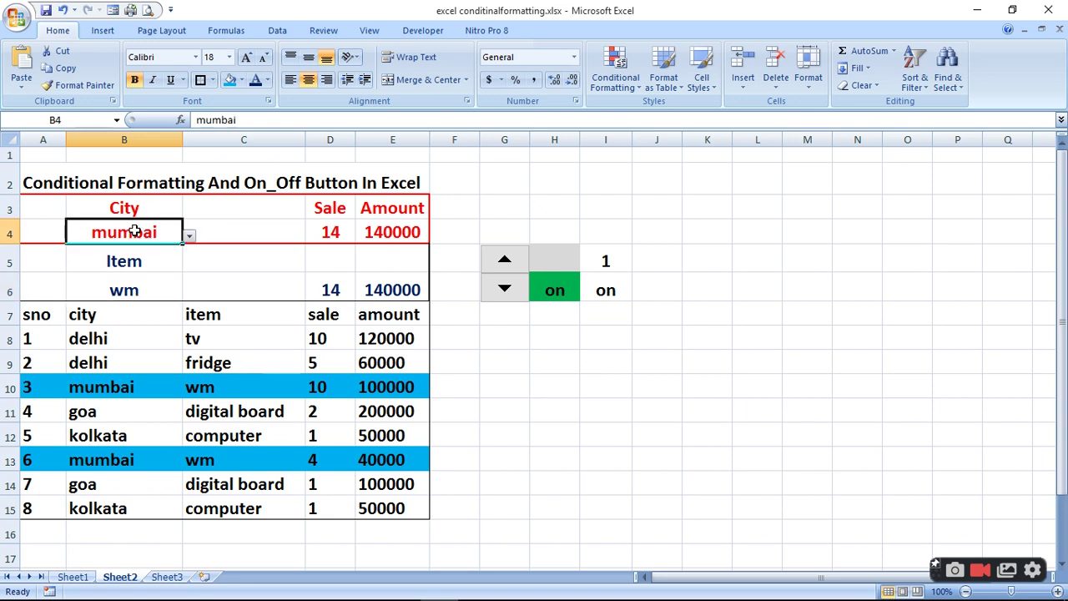
click(190, 236)
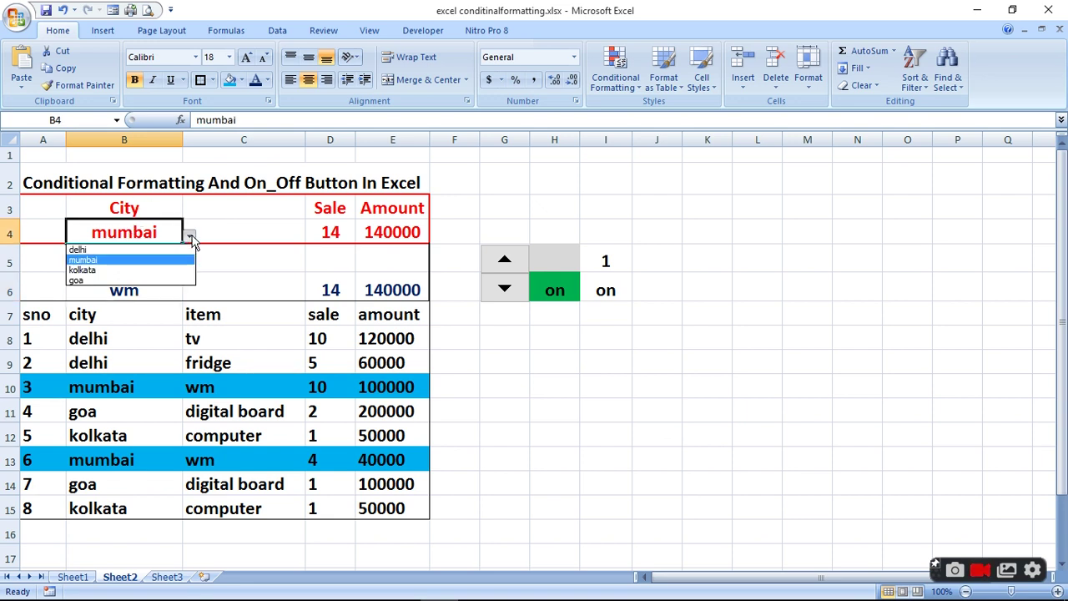
click(140, 250)
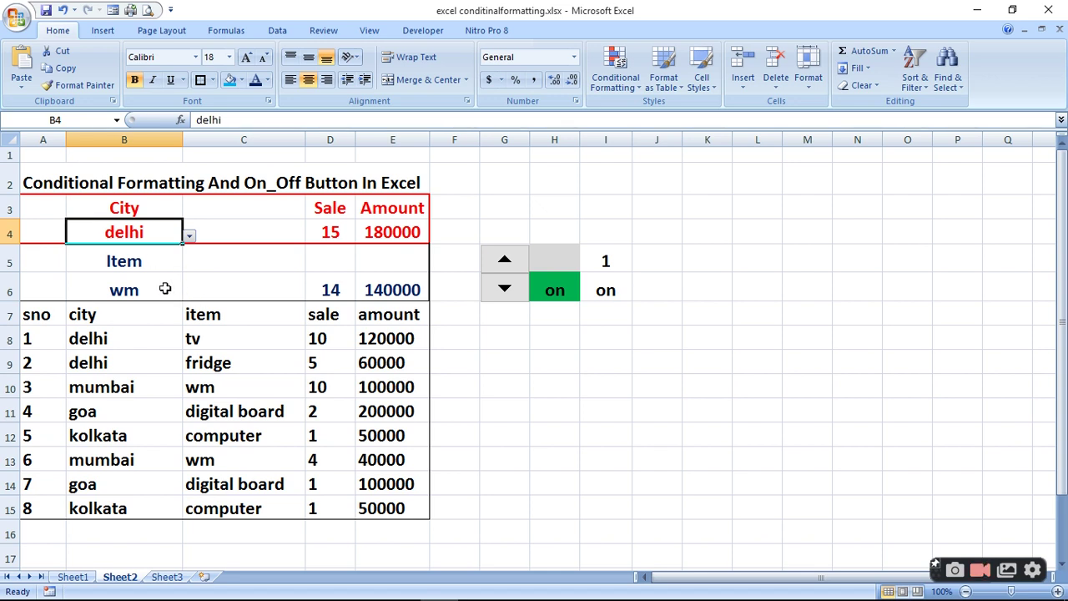
click(144, 289)
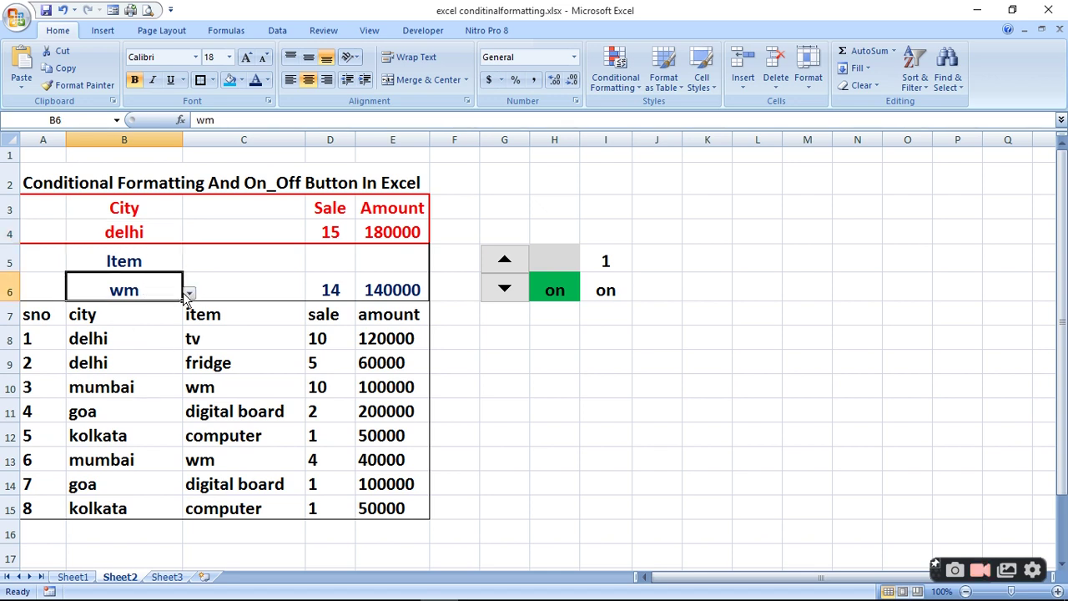
click(189, 295)
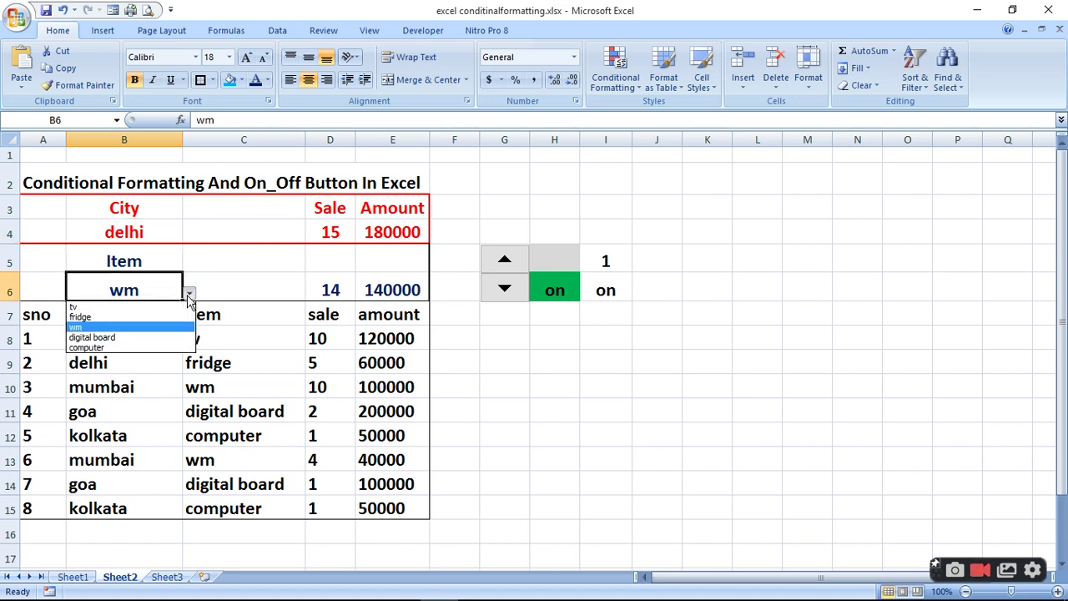
click(131, 307)
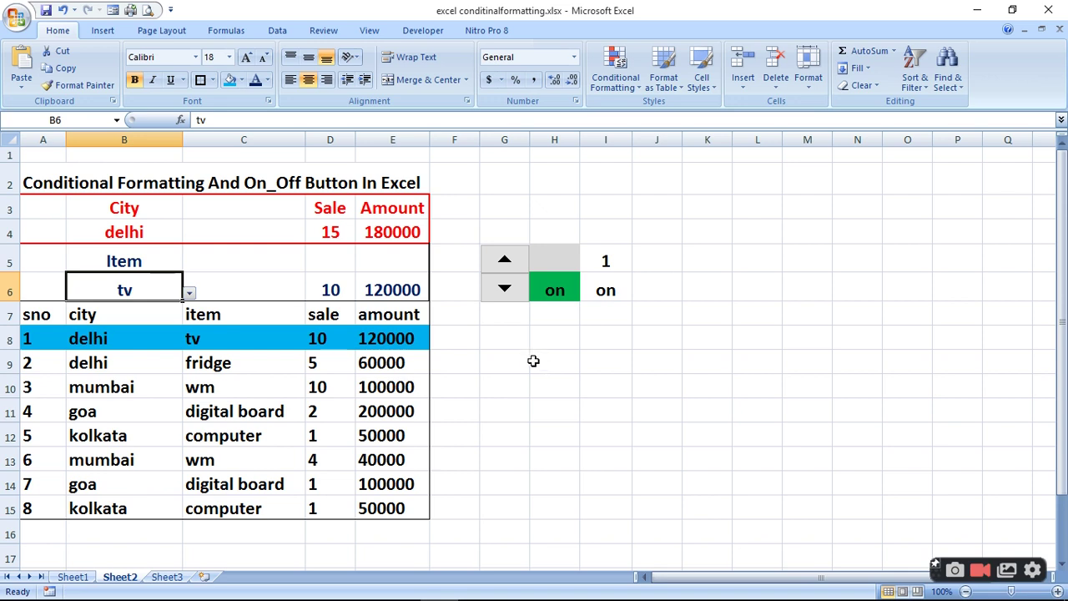
Test the row highlighting by switching the spinner to off and back to on.
click(506, 259)
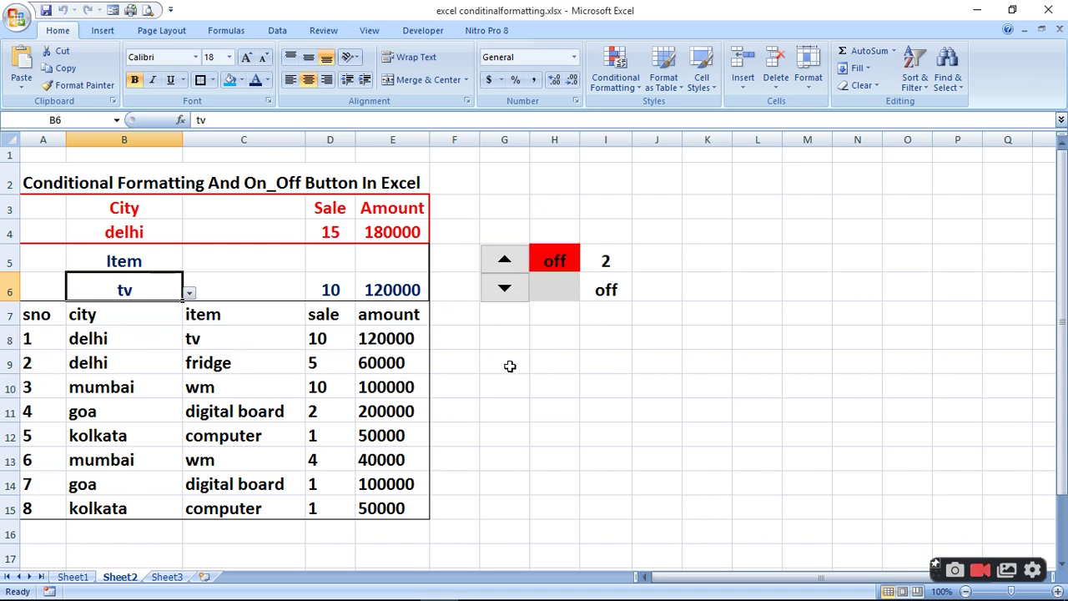
click(507, 309)
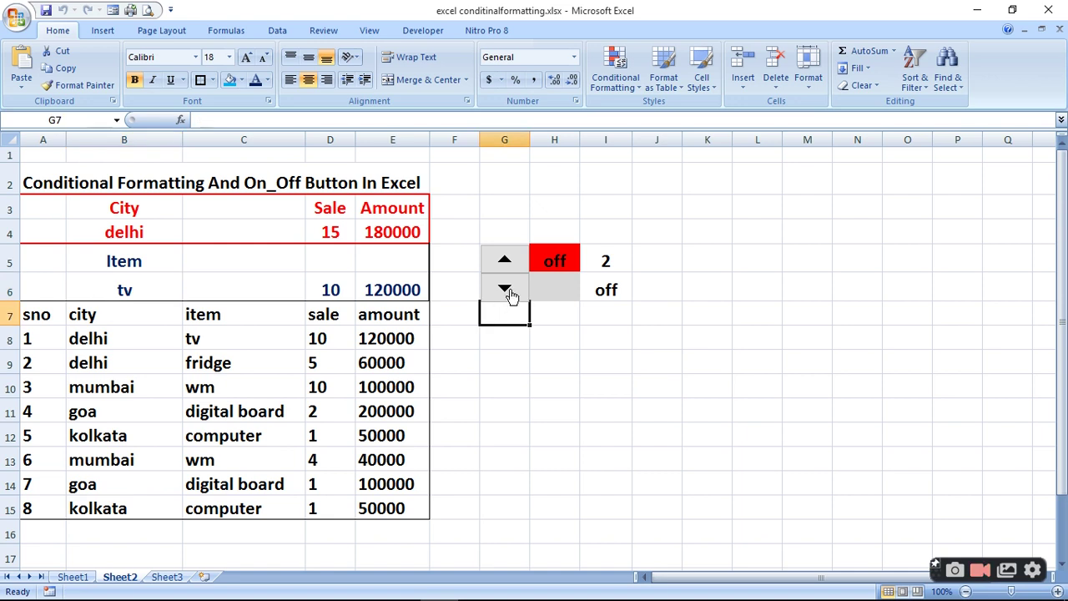
click(507, 290)
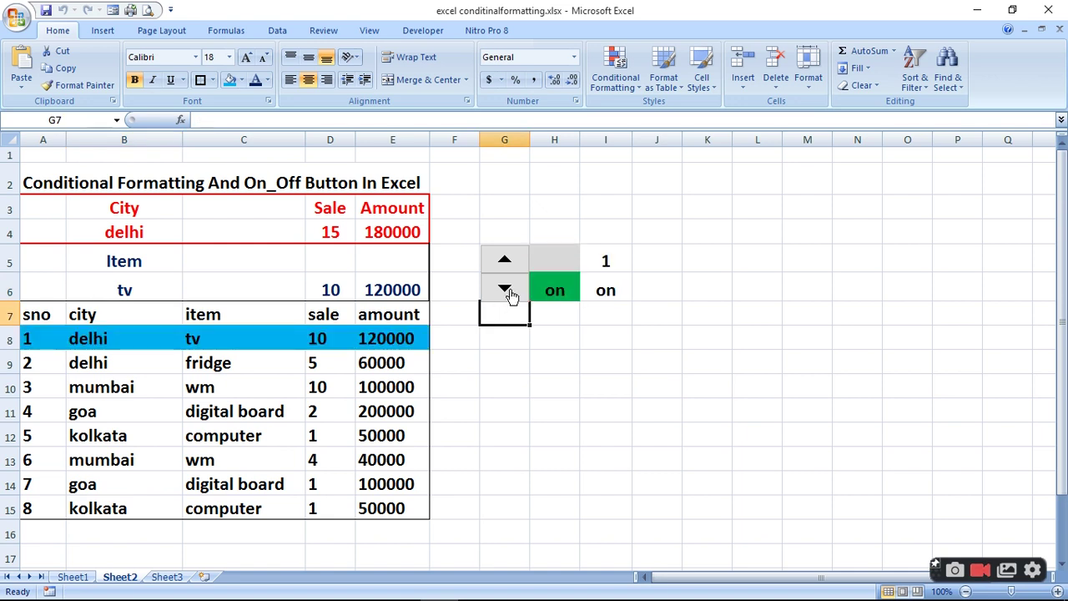
Choose fridge as the item in B6.
click(131, 289)
click(188, 295)
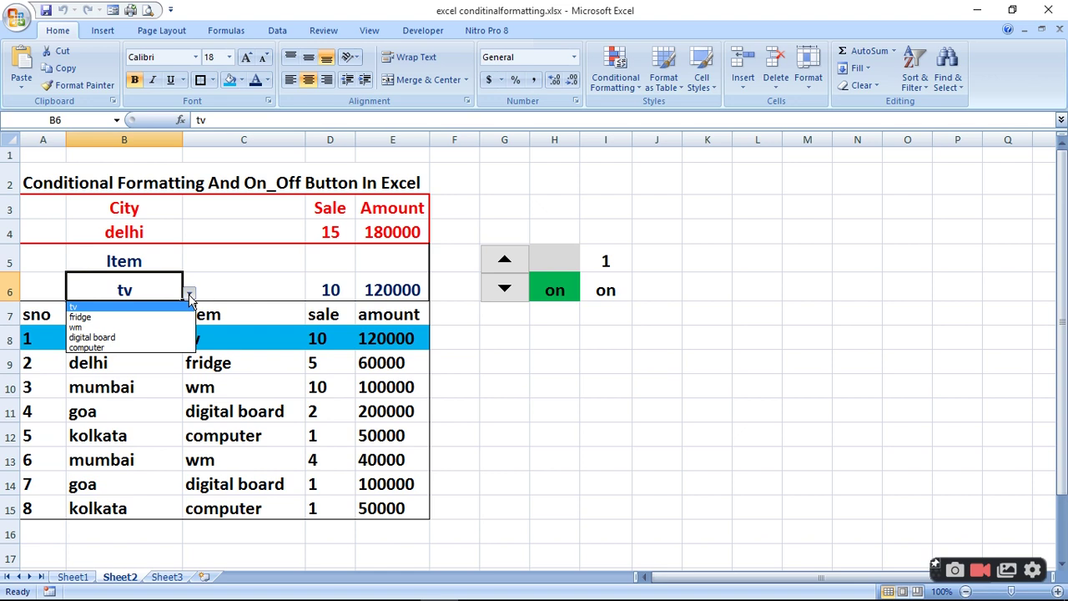
click(93, 318)
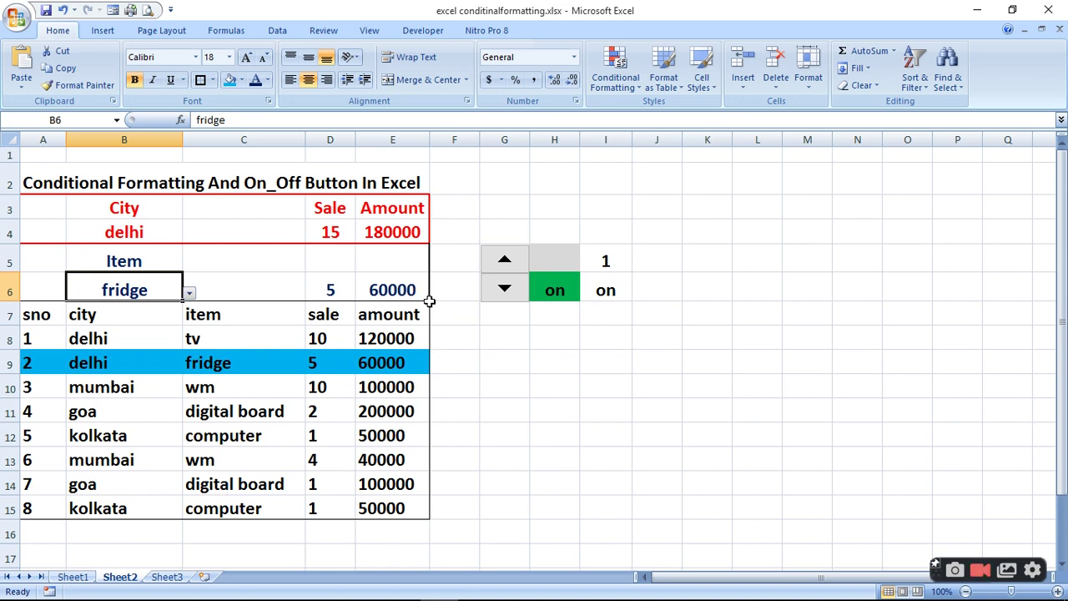
Set the amount of the delhi fridge row in E9 to 600000.
click(389, 362)
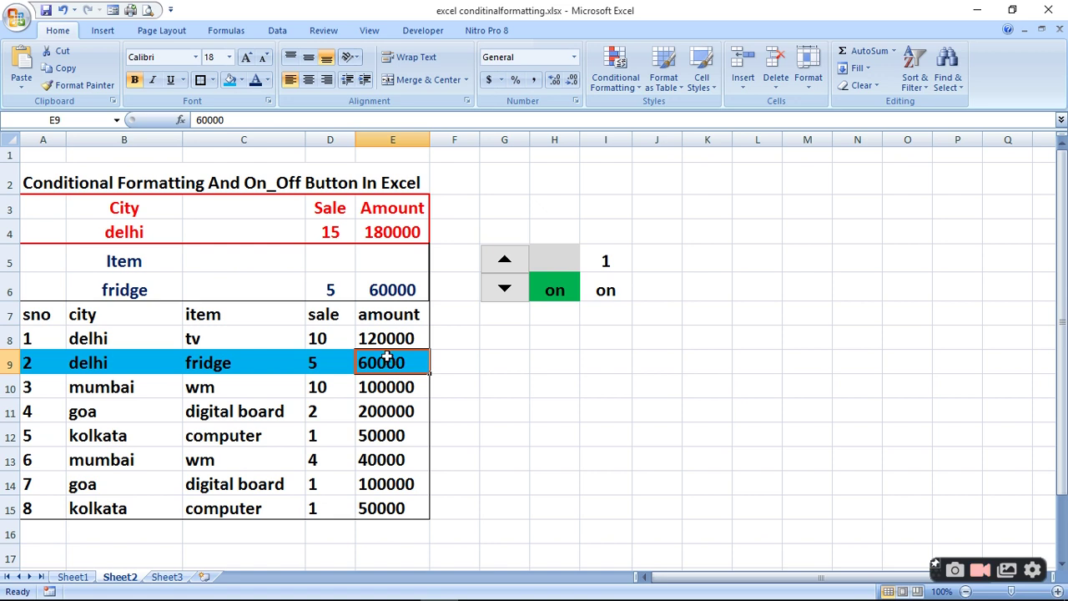
text(0000)
key(BackSpace)
key(BackSpace)
key(BackSpace)
key(BackSpace)
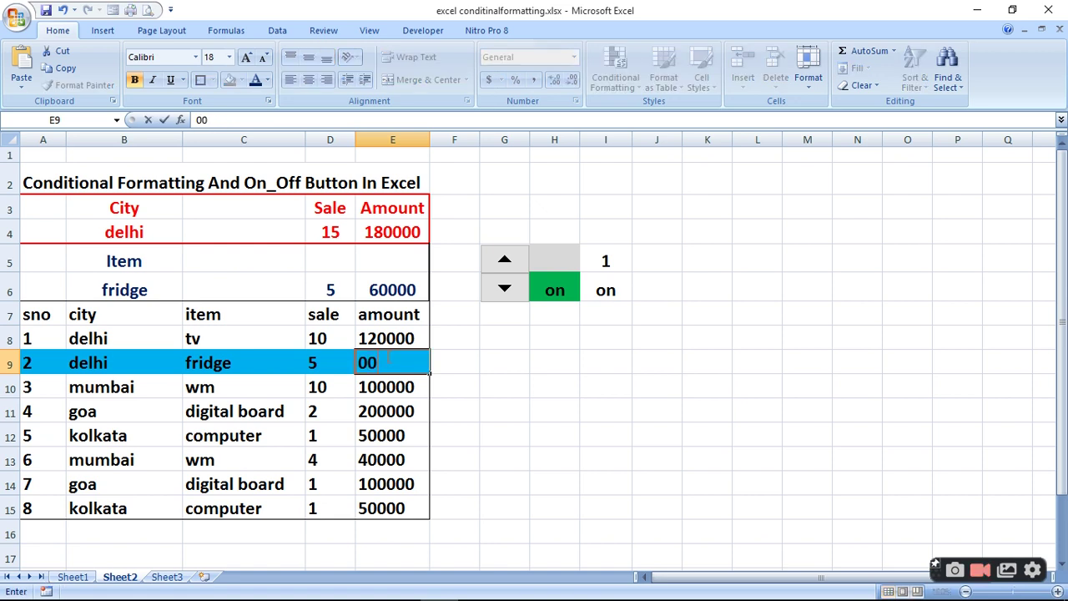
text(6000000)
key(BackSpace)
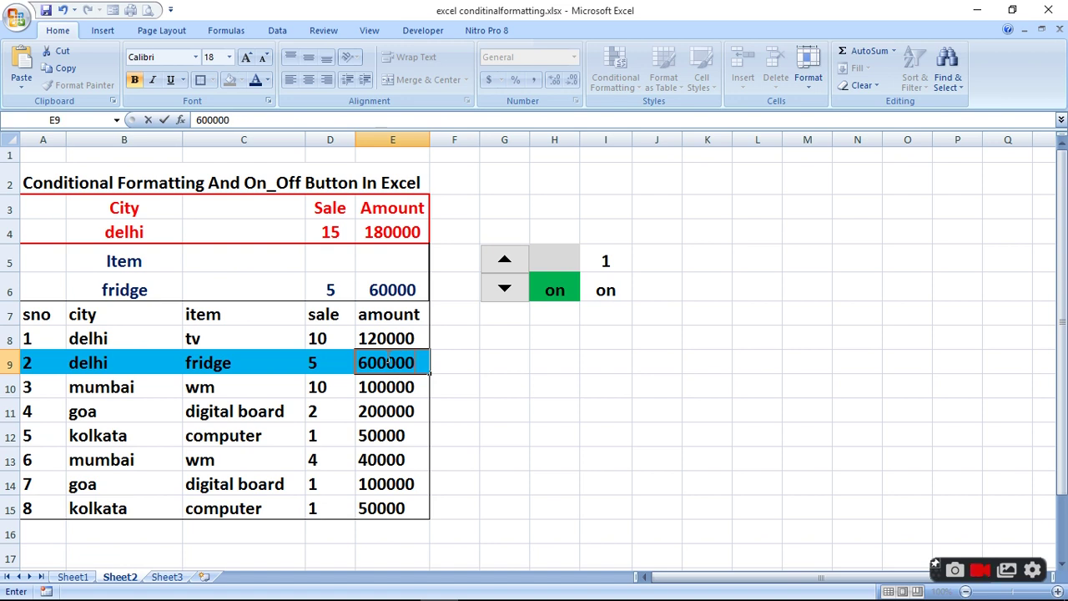
key(Return)
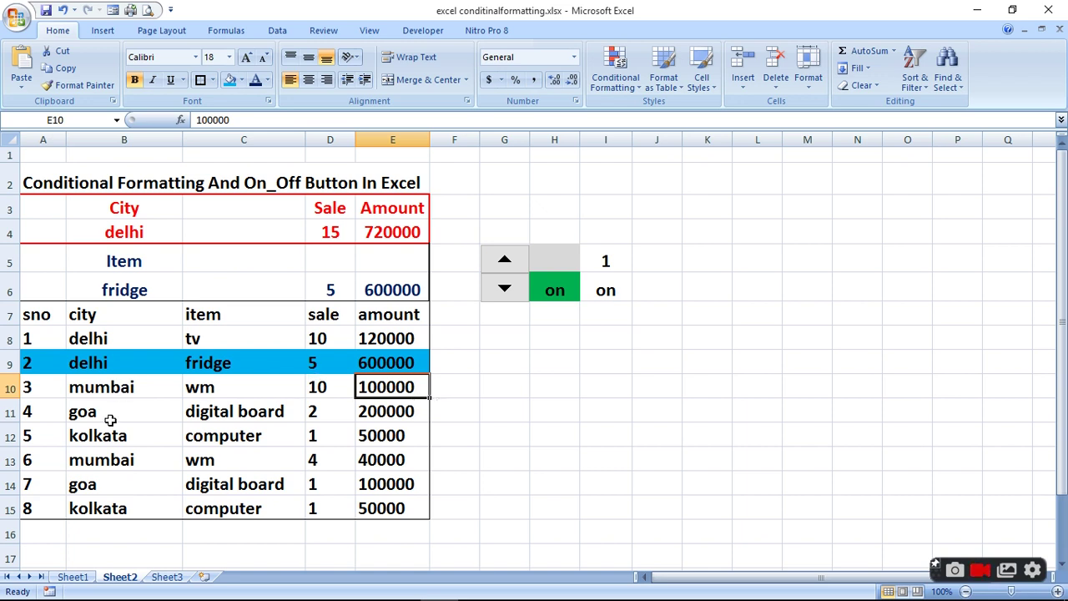
Choose kolkata as the city in B4 and computer as the item in B6.
click(137, 227)
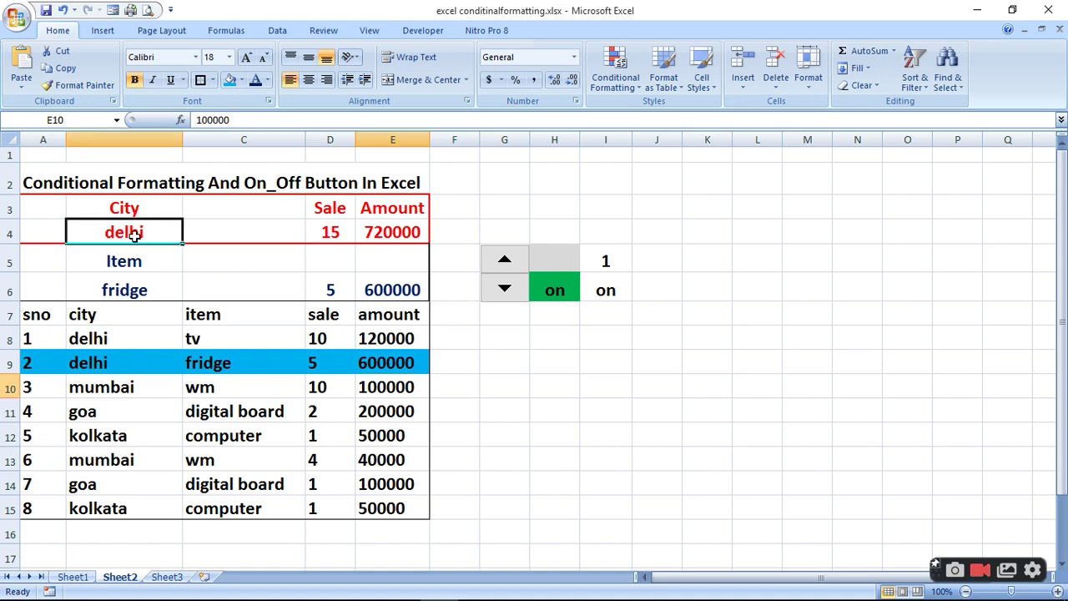
click(191, 237)
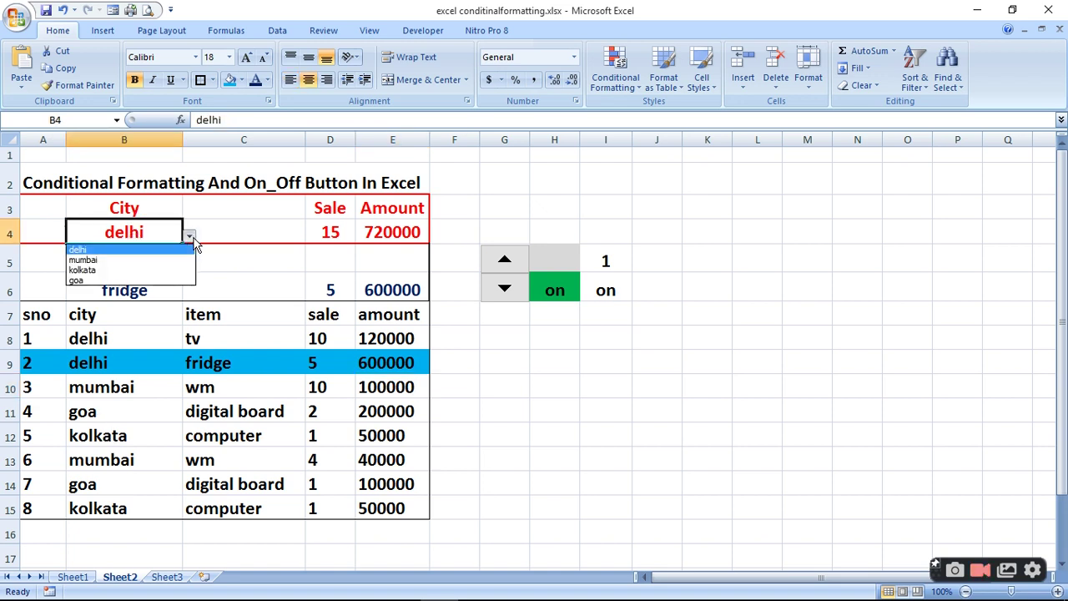
click(117, 271)
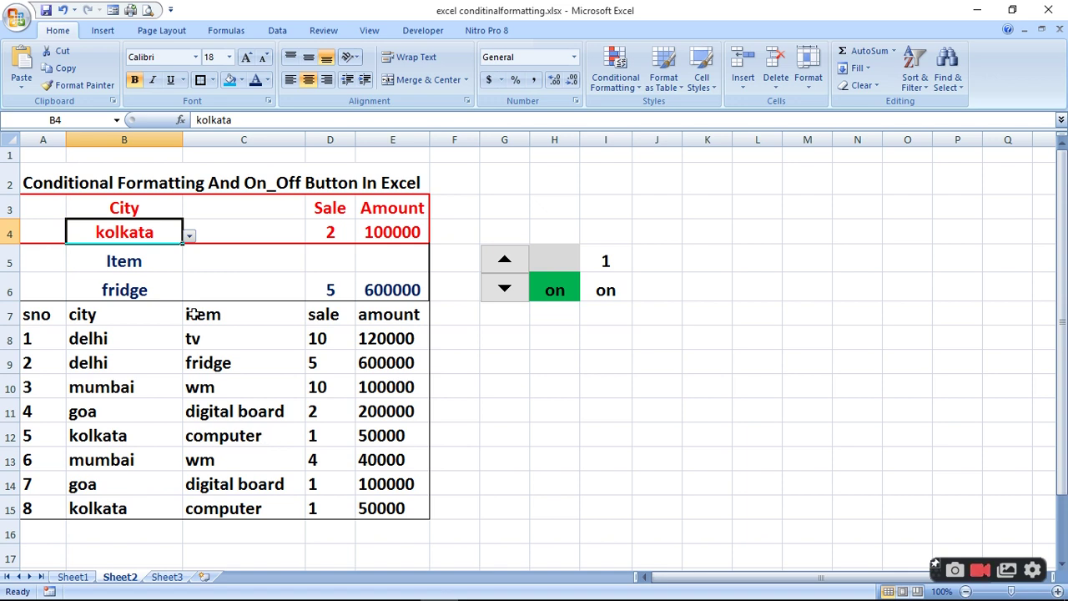
click(159, 290)
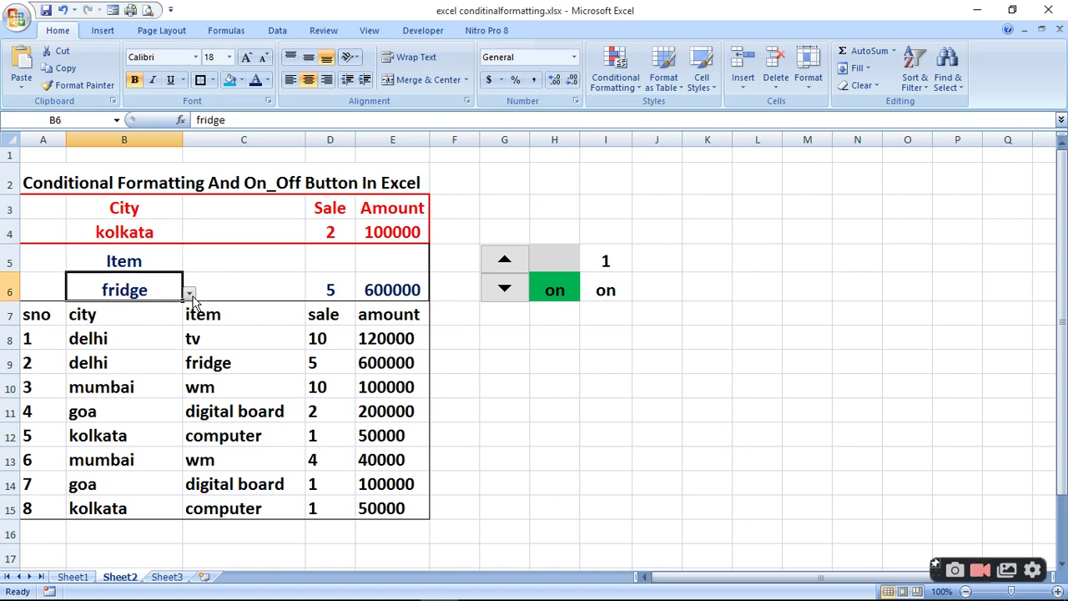
click(189, 293)
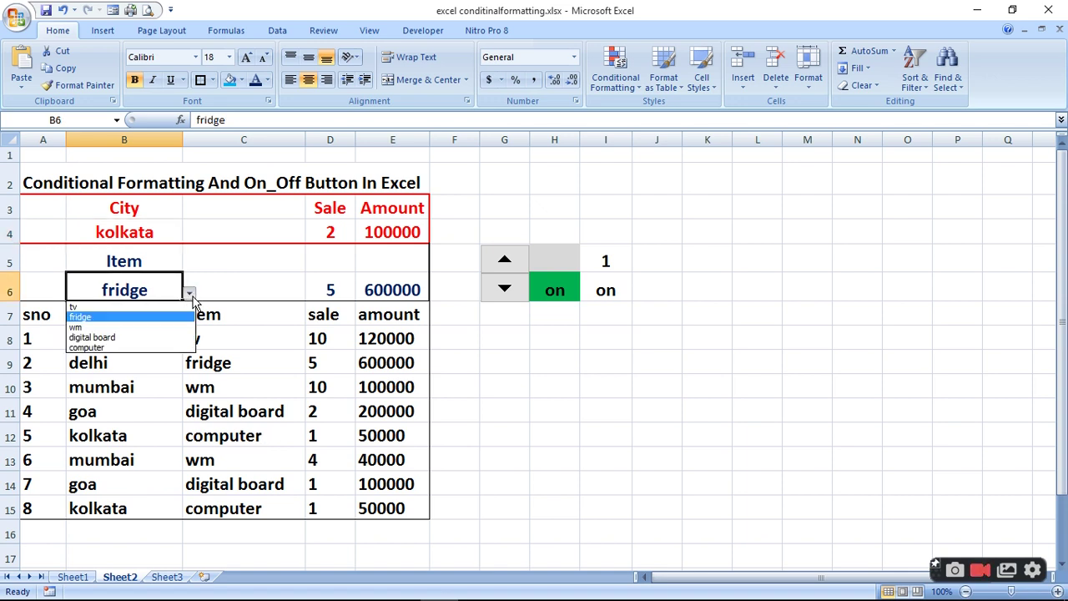
click(131, 347)
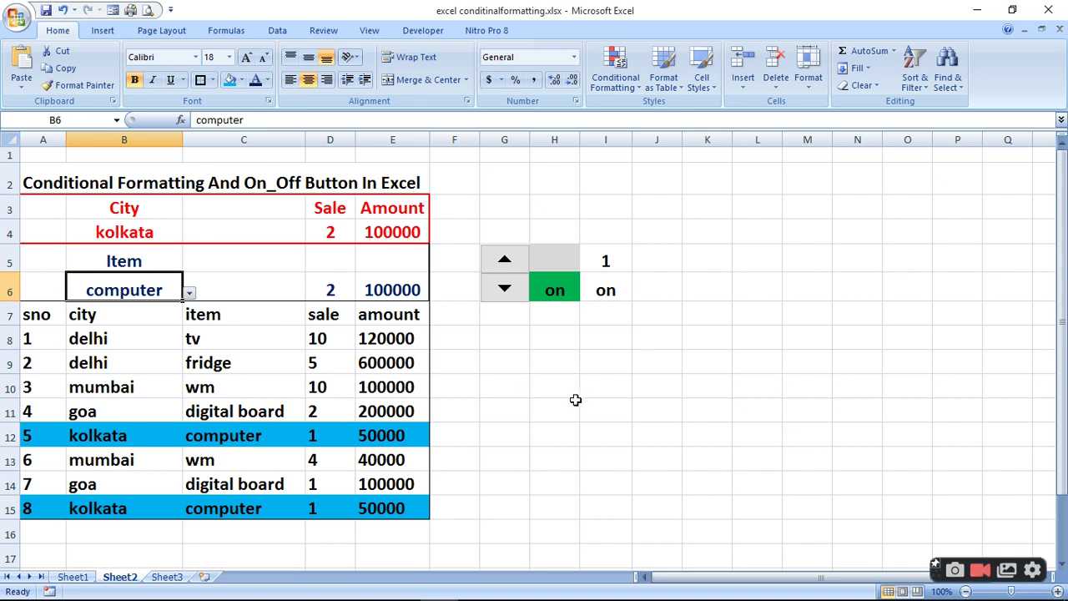
Hide column I, which holds the spinner's linked value and status cells.
drag(608, 265, 611, 286)
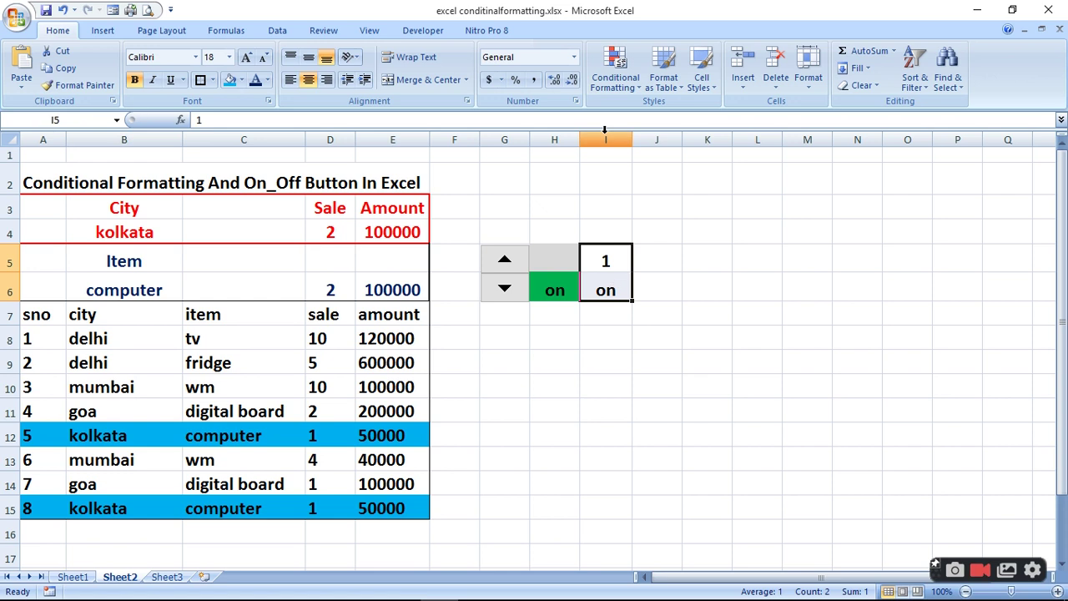
right_click(605, 137)
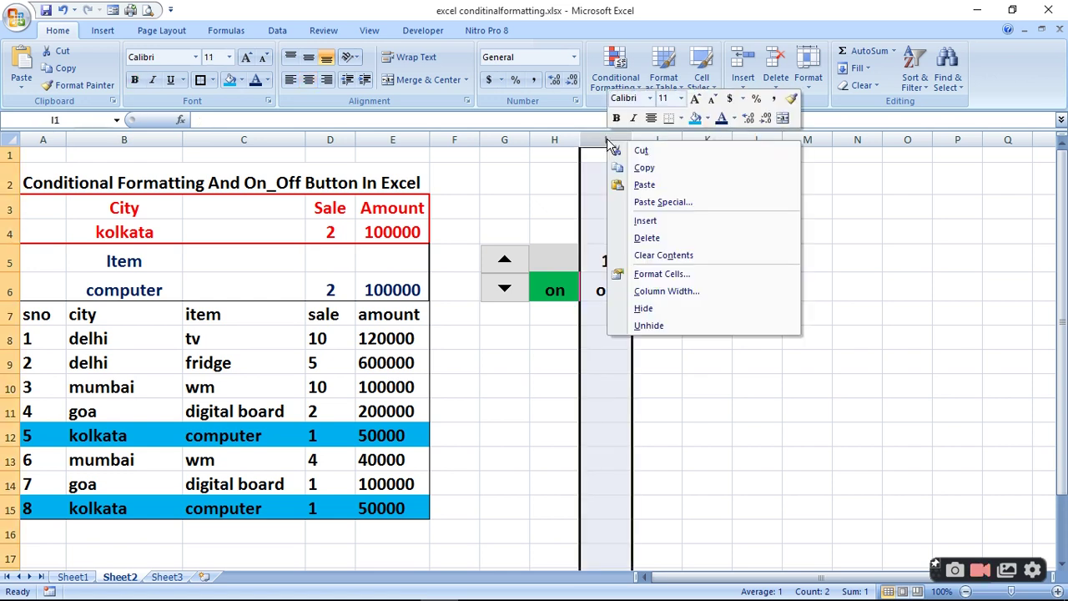
click(645, 309)
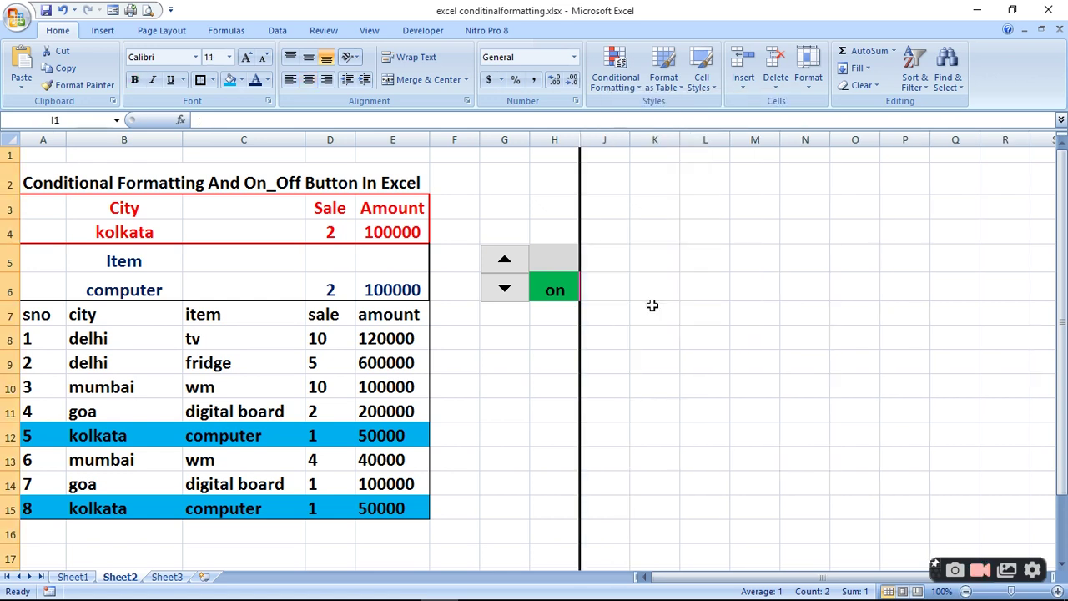
Test the row highlighting by switching the spinner to off, back to on, and to off again.
click(506, 267)
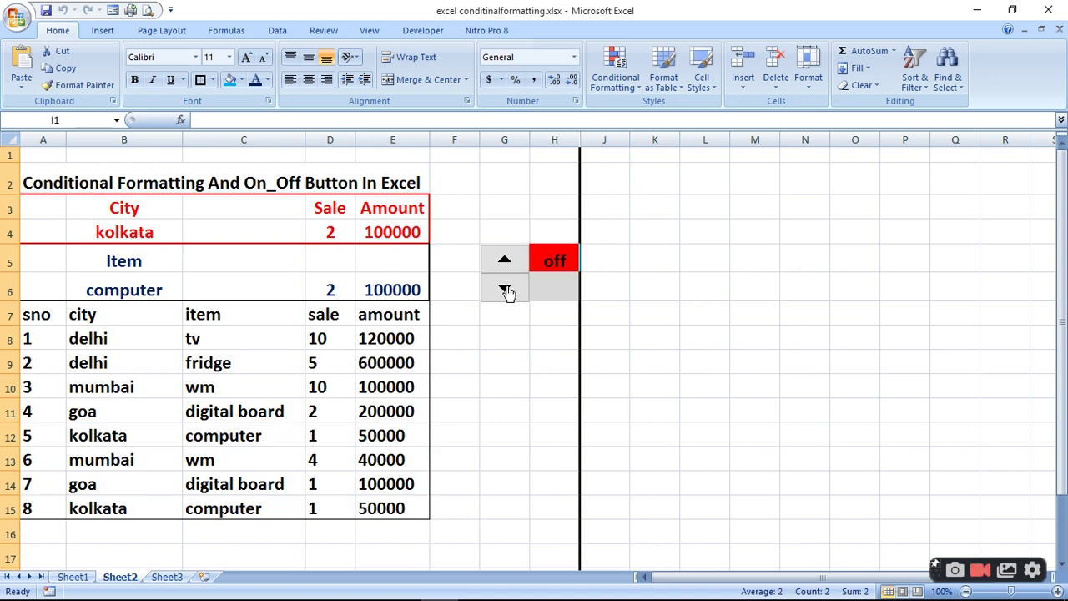
click(506, 288)
click(506, 262)
Unhide column I between columns H and J.
click(567, 136)
drag(567, 136, 601, 139)
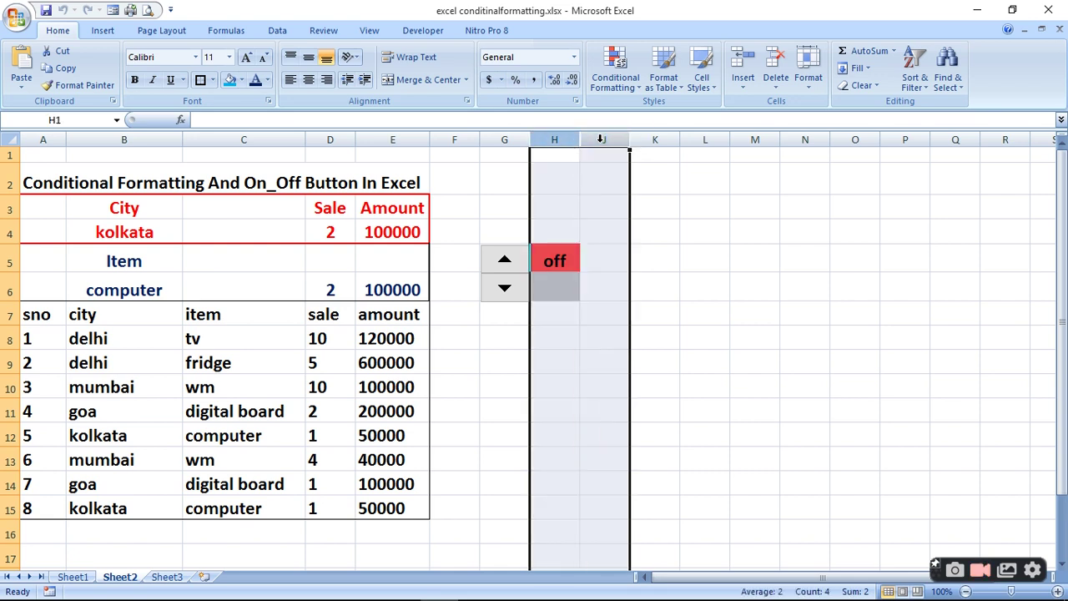
right_click(600, 140)
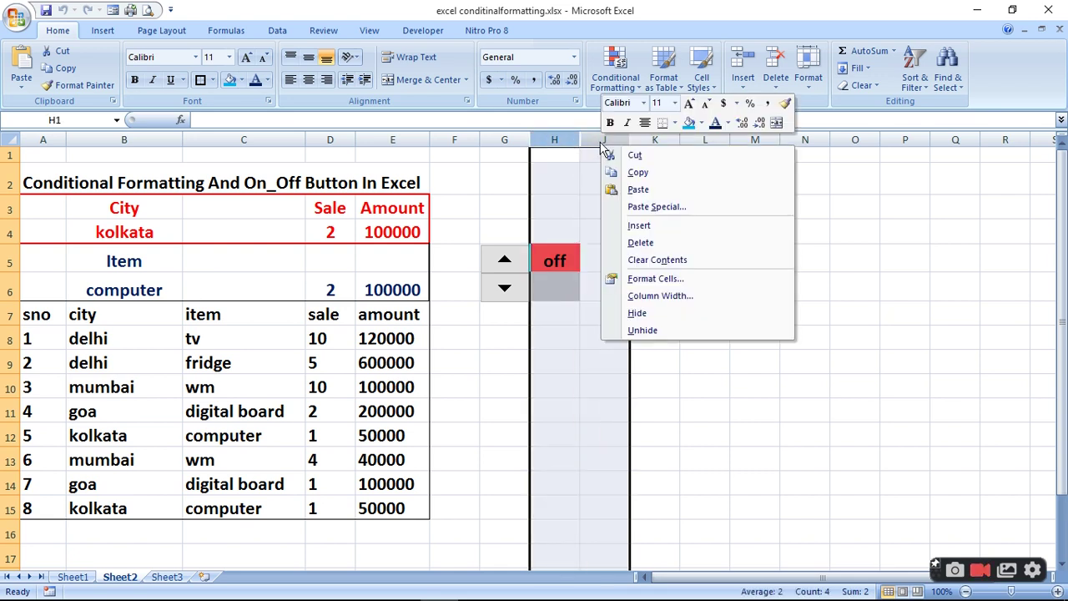
click(642, 329)
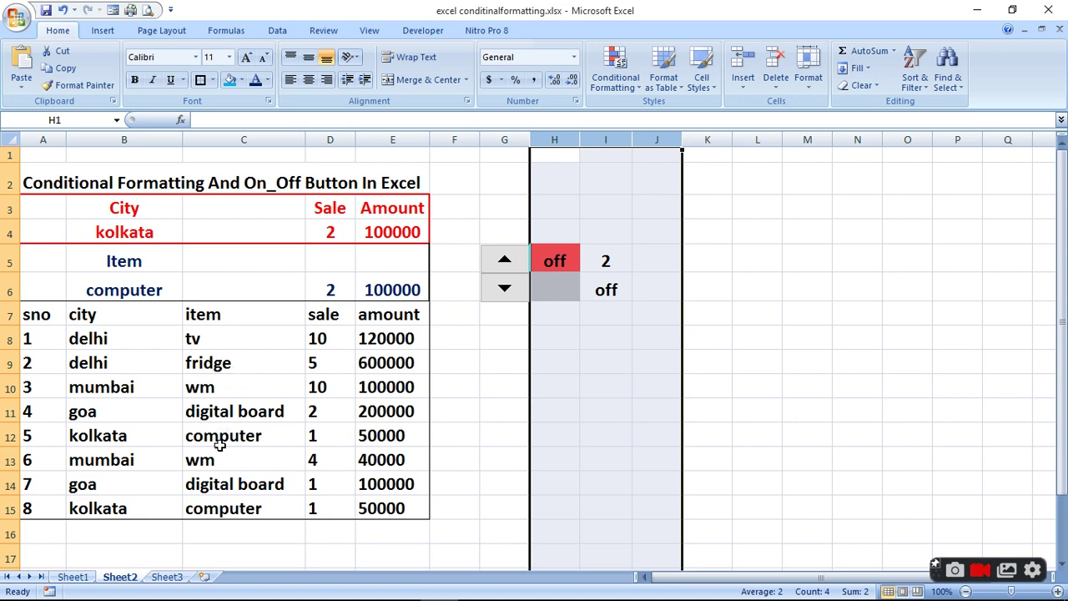
Change the item of the last kolkata row in C15 to fridge.
click(204, 512)
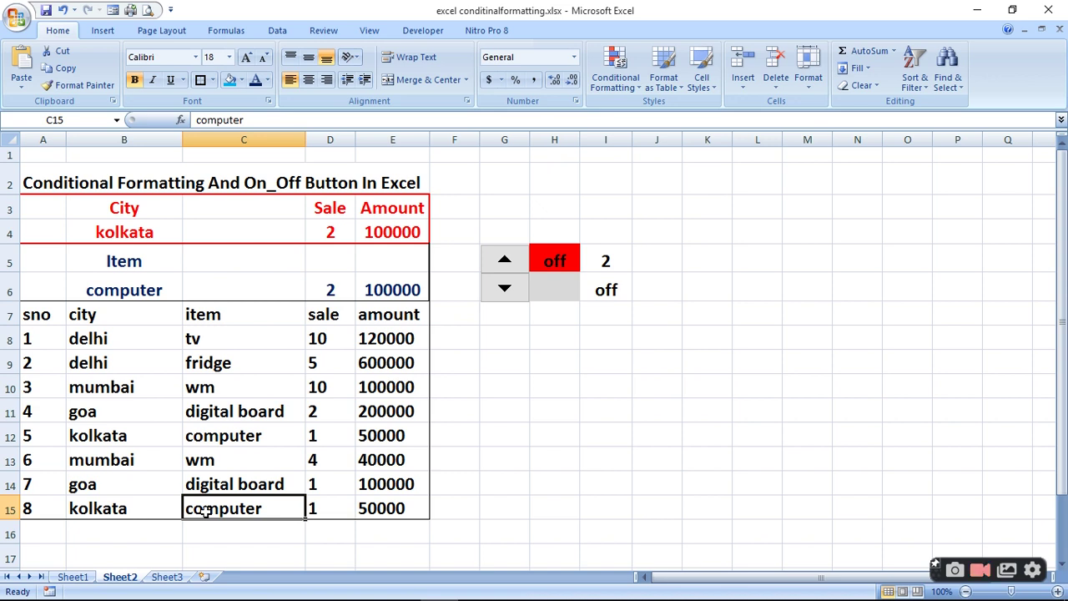
text(fridge)
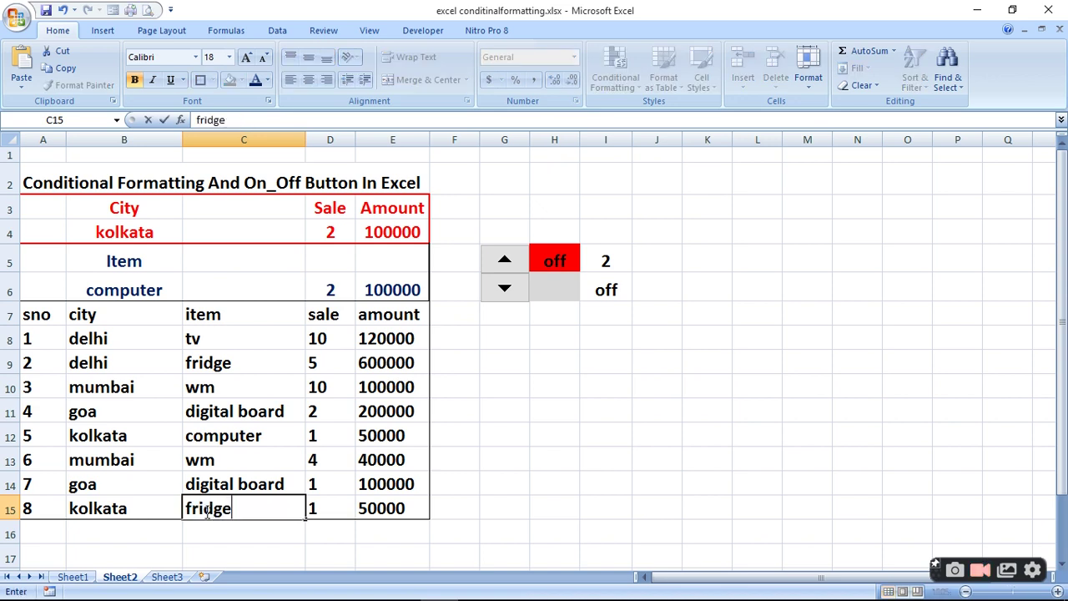
key(Return)
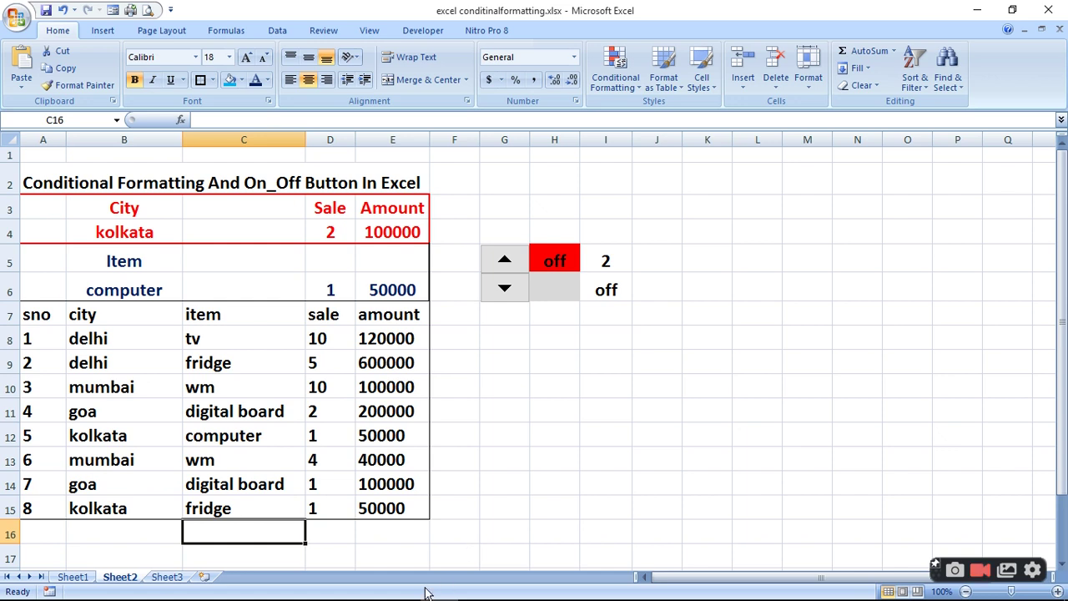
Choose fridge as the item in B6 and delhi as the city in B4.
click(154, 289)
click(190, 295)
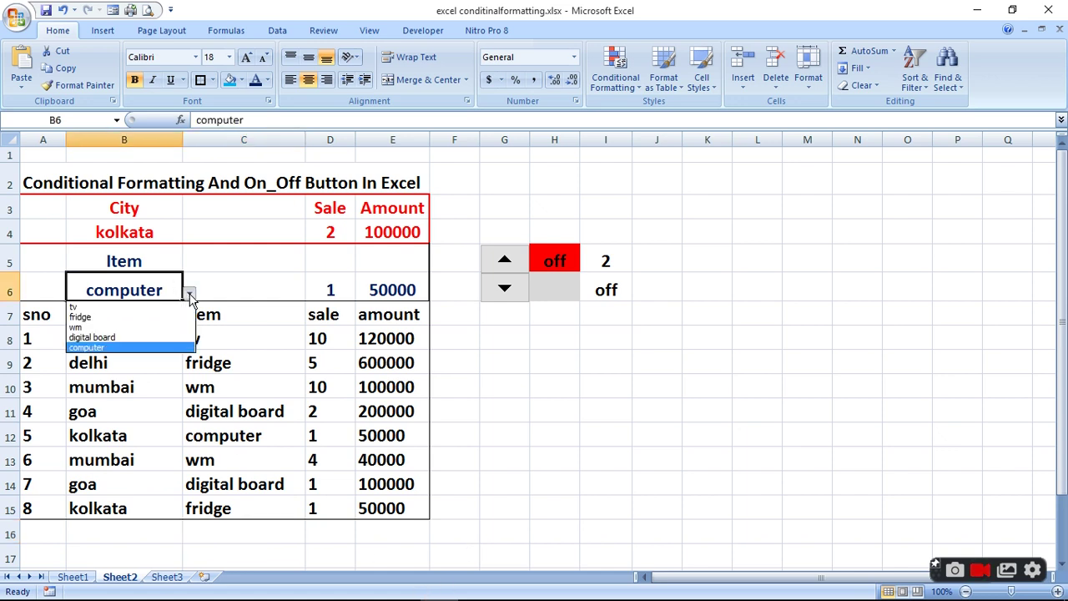
click(103, 318)
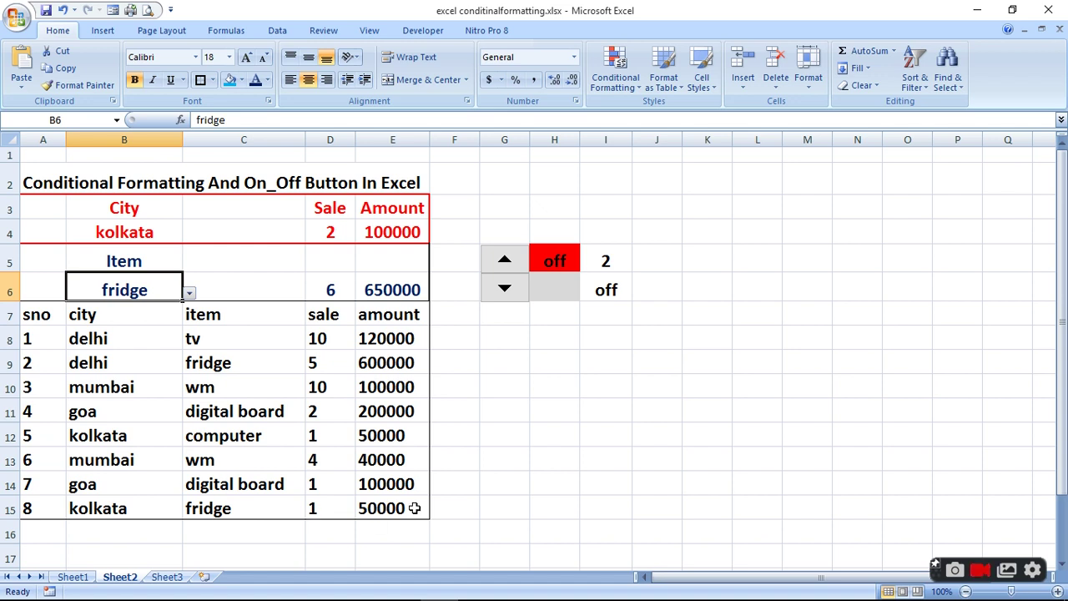
click(167, 234)
click(190, 235)
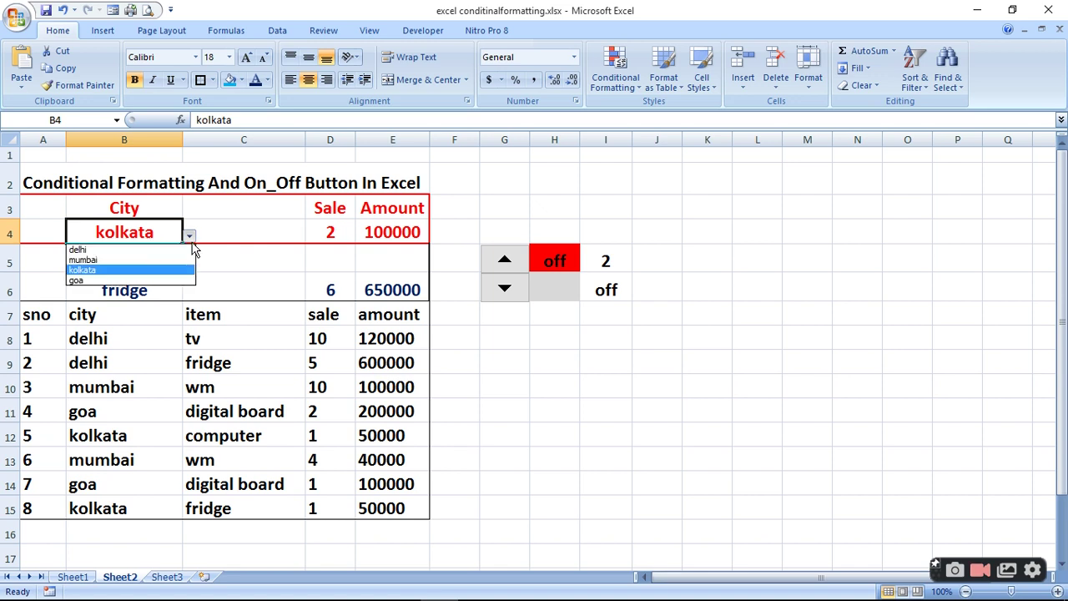
click(122, 246)
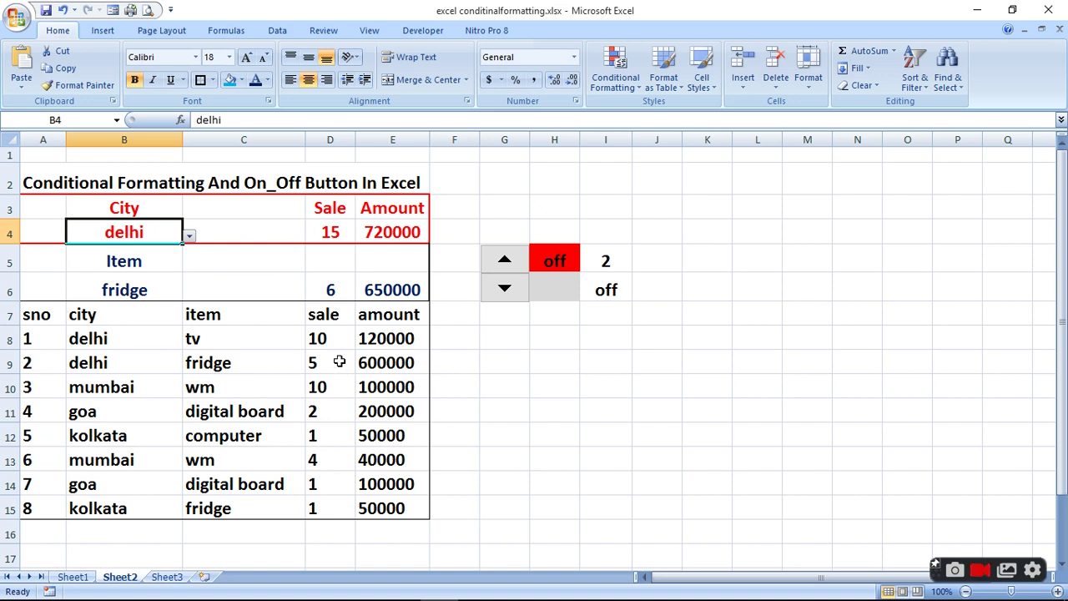
Keep fridge as the item in B6 and switch the spinner to on to highlight the matching row.
click(142, 290)
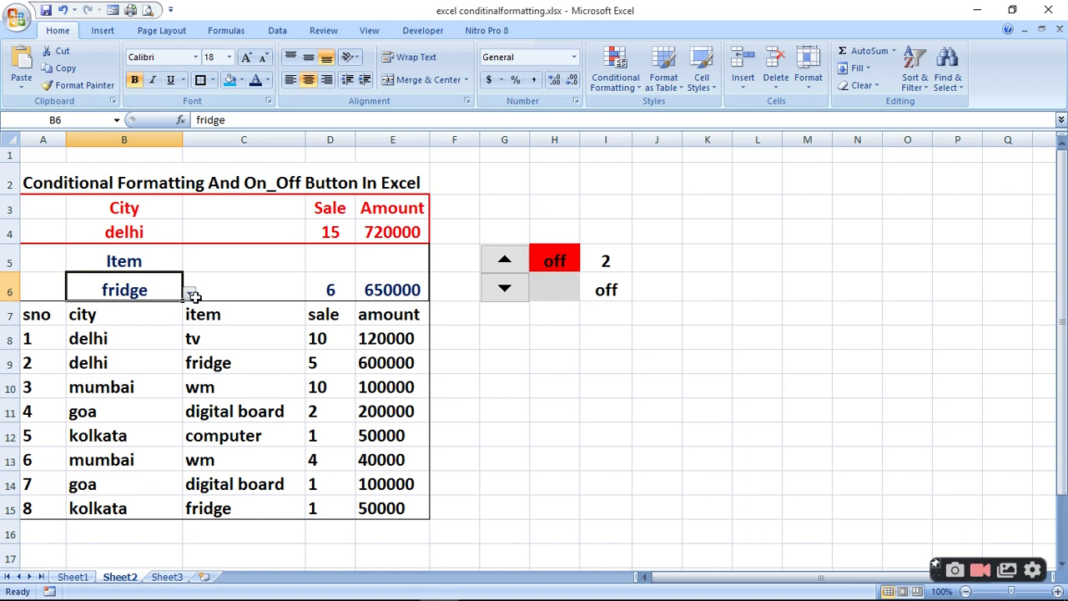
click(195, 297)
click(130, 287)
click(504, 289)
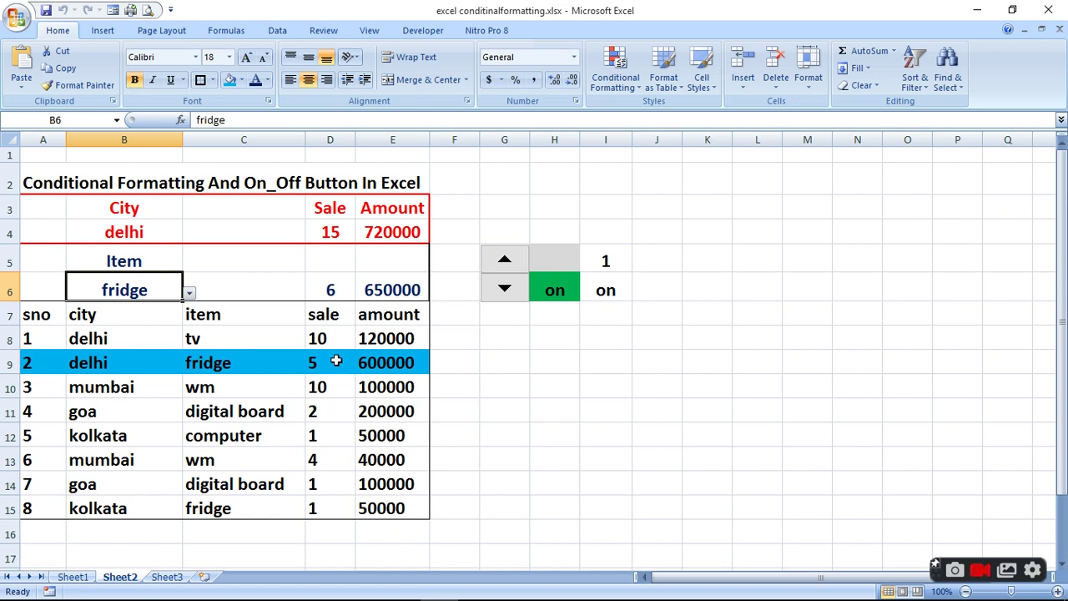
Set the amount of the delhi fridge row in E9 to 500000.
click(382, 361)
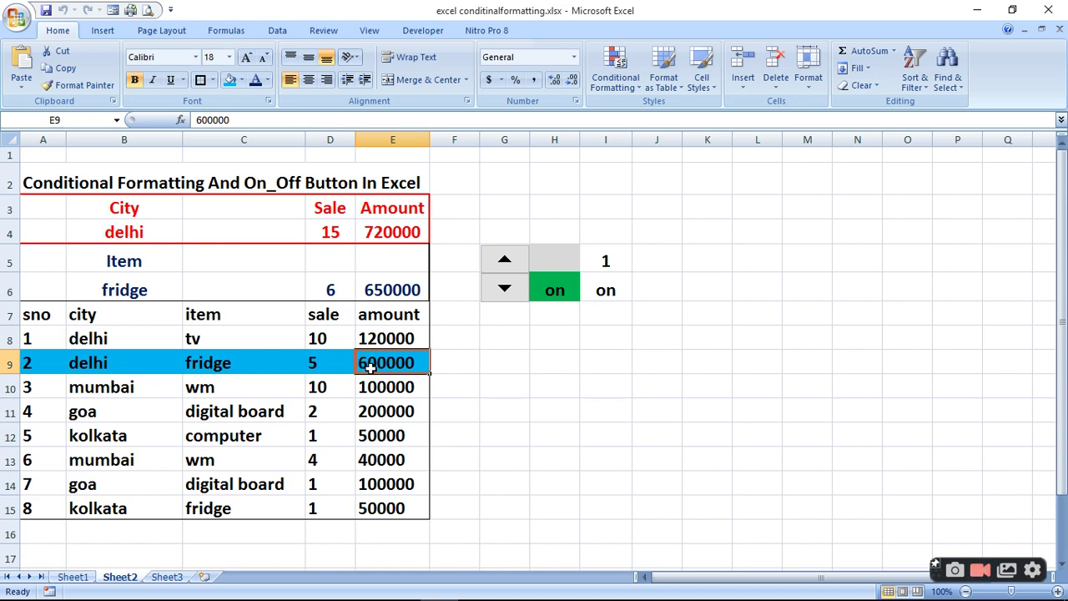
text(500000)
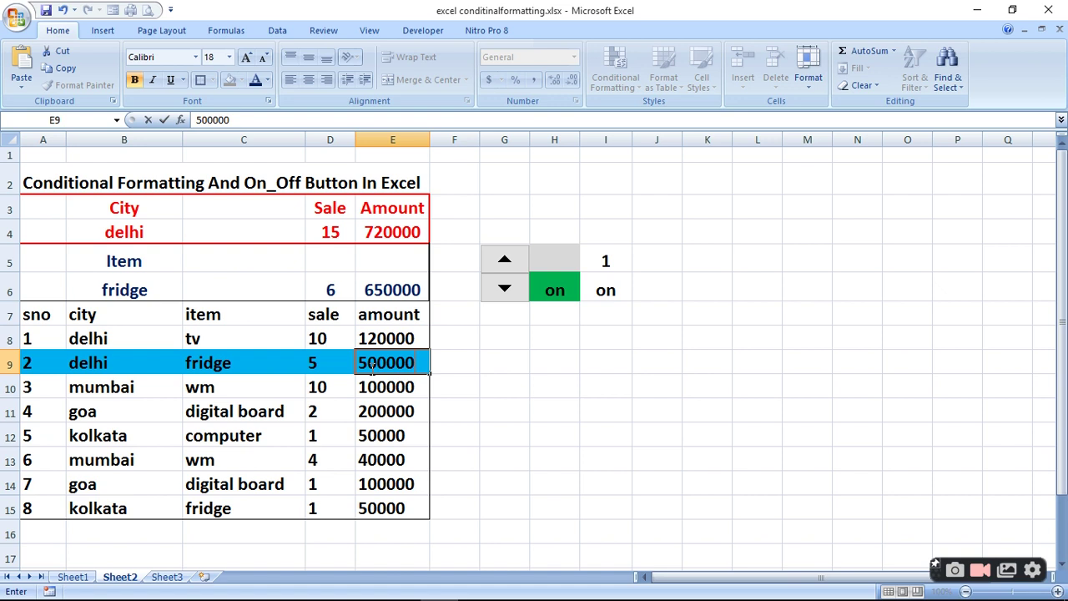
key(Return)
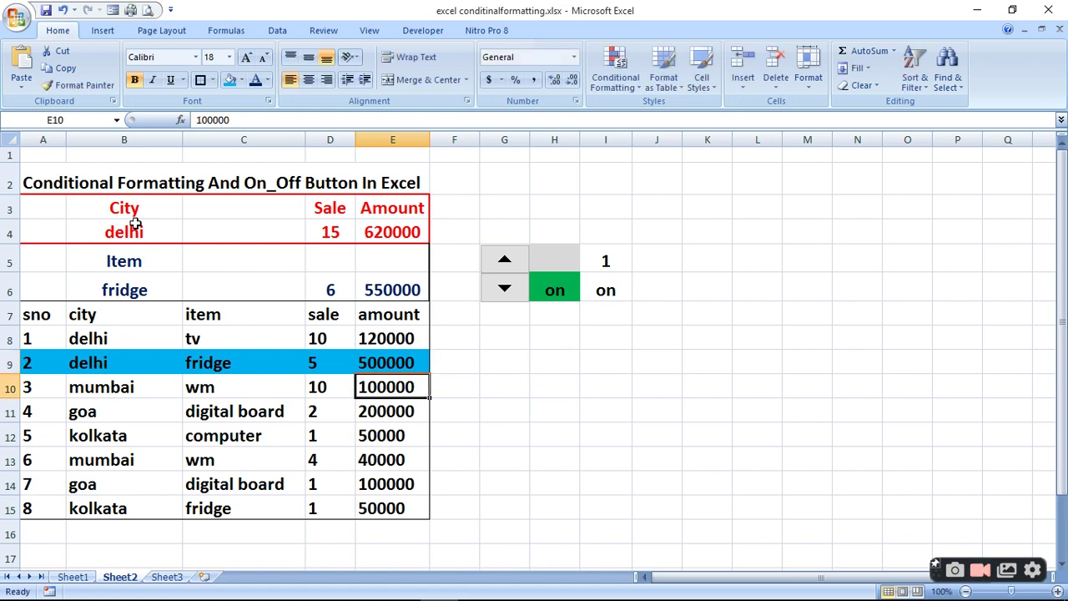
Test the fridge row highlighting by changing the city in B4 to kolkata and back to delhi.
click(167, 232)
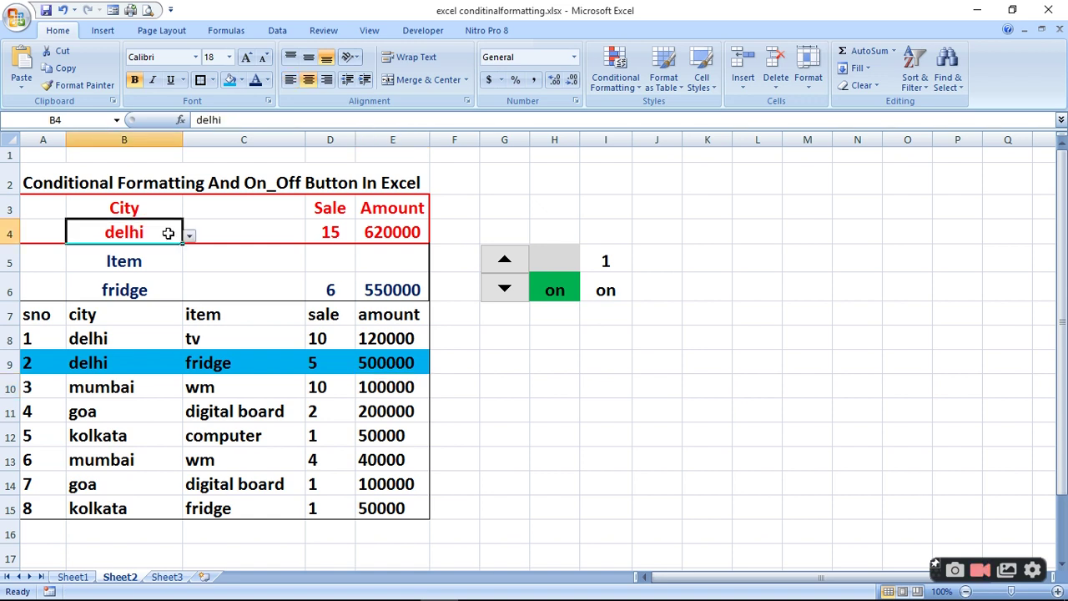
click(190, 238)
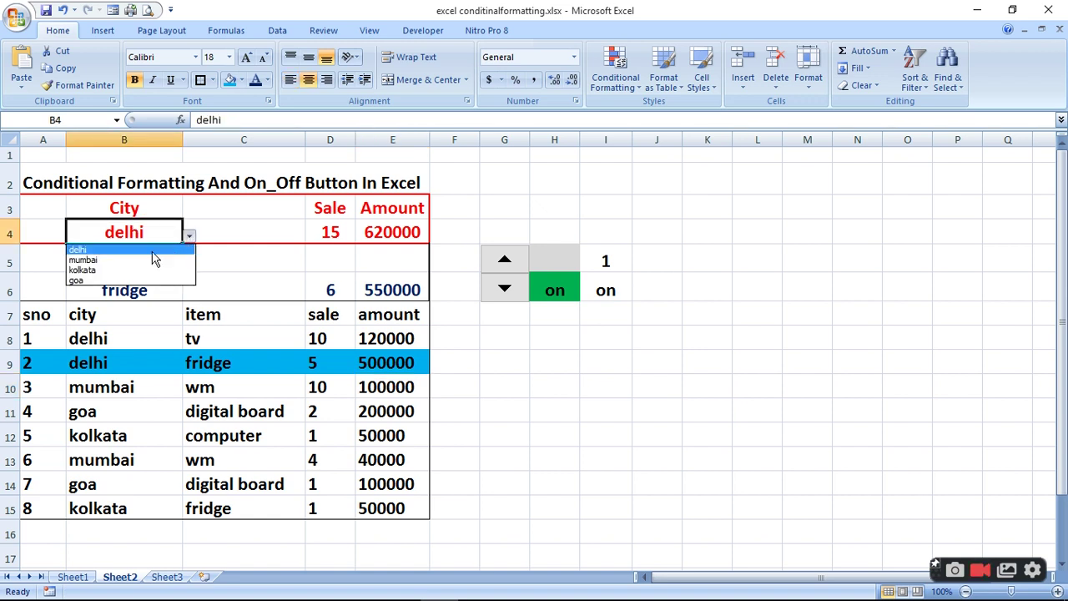
click(98, 271)
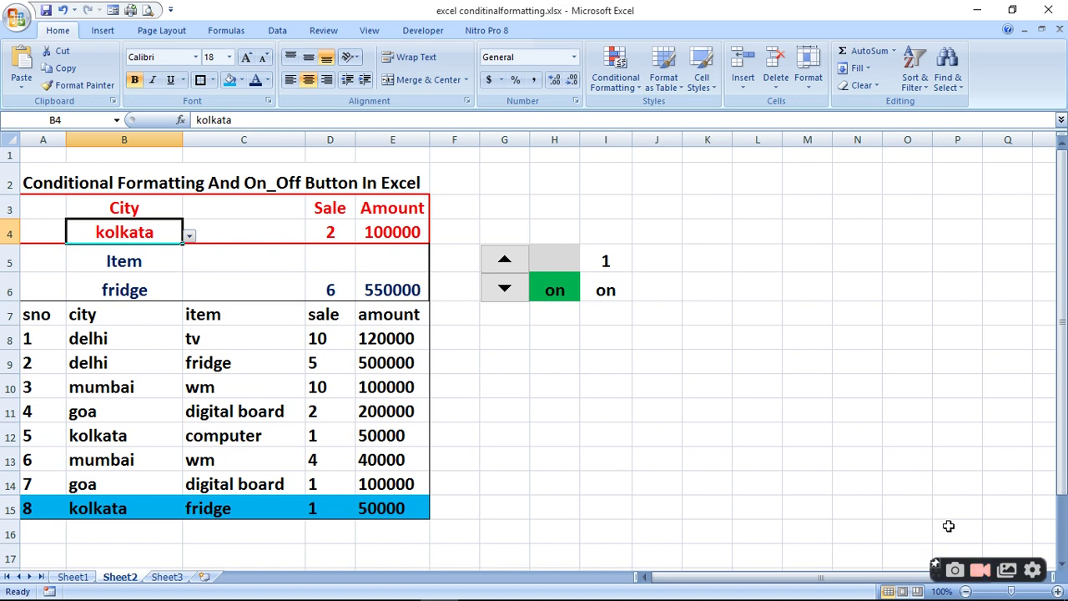
click(191, 235)
click(131, 251)
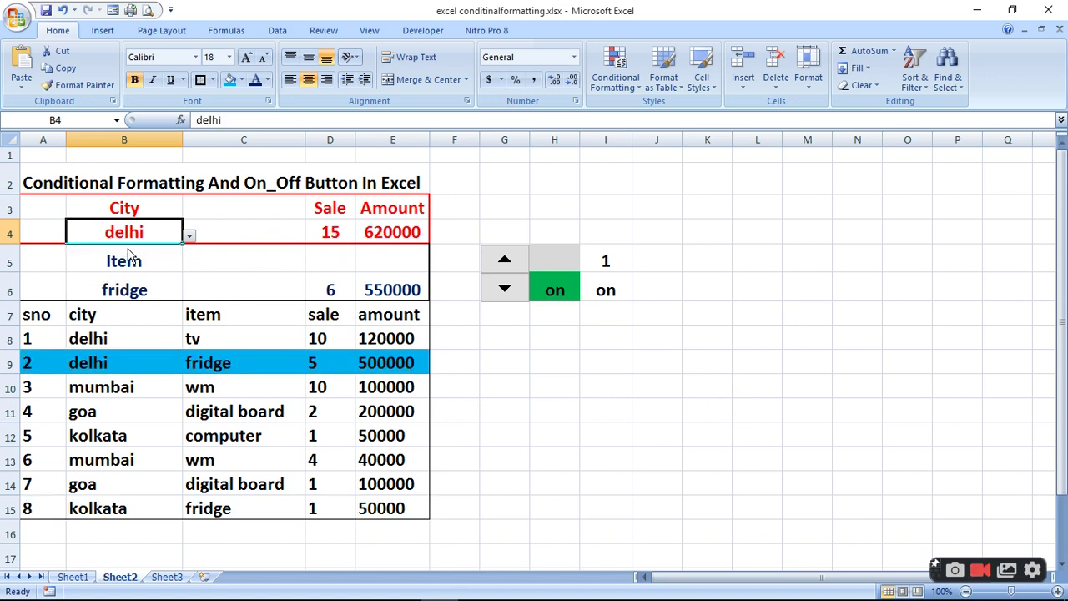